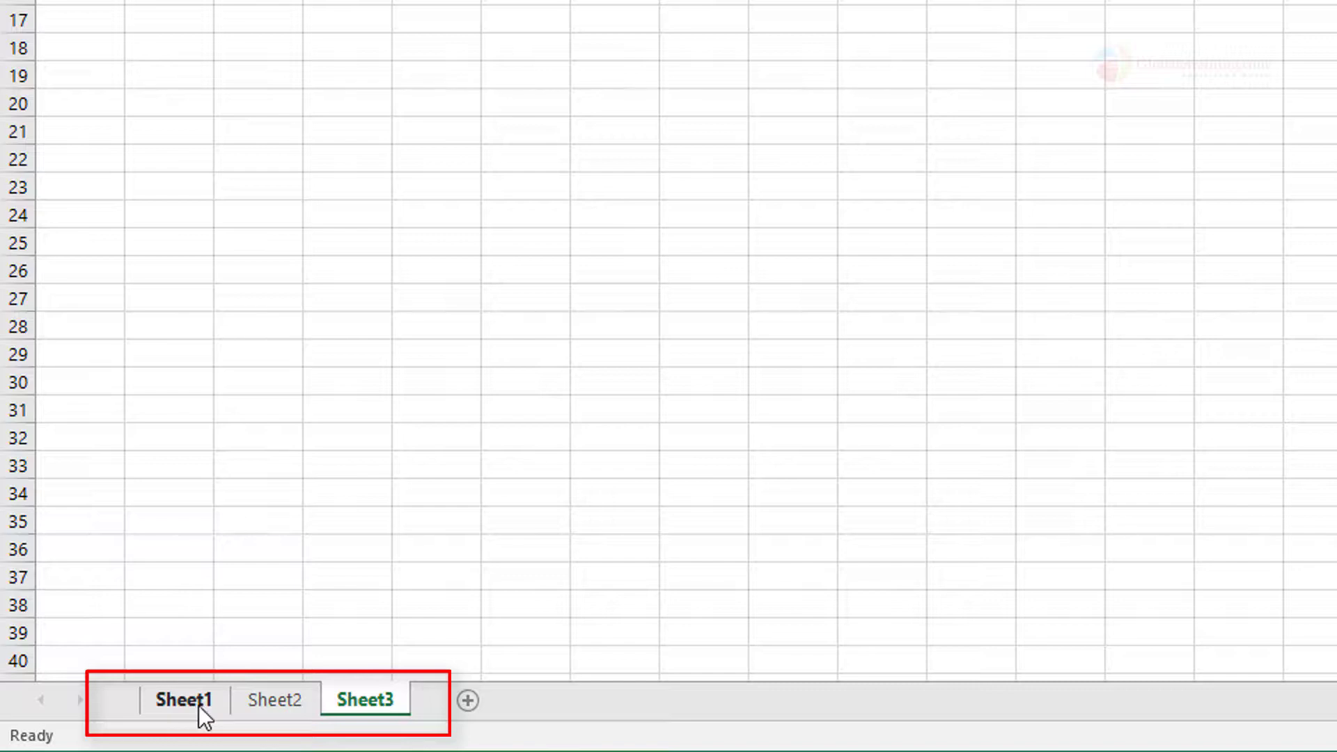
# - Switch between Sheet1 and Sheet3, and enter Training in cell E6 of Sheet1
pyautogui.click(198, 705)
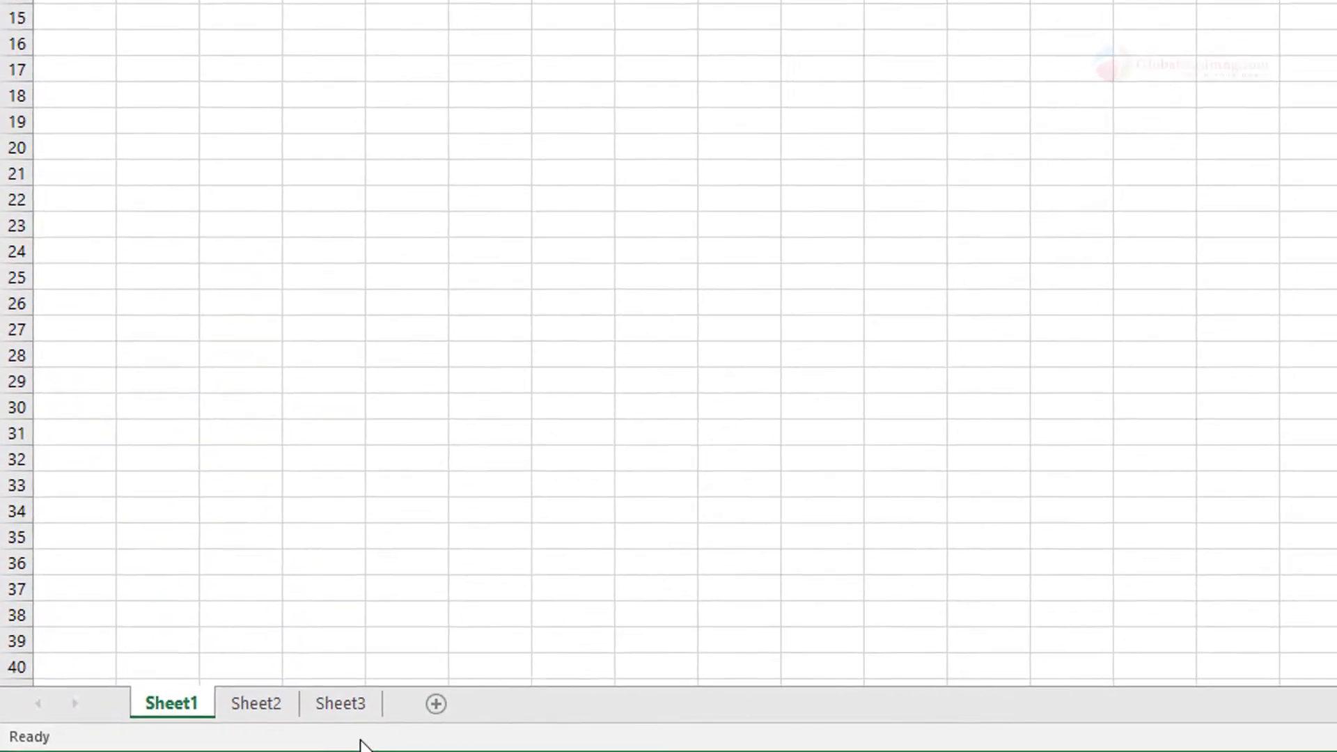
pyautogui.click(364, 700)
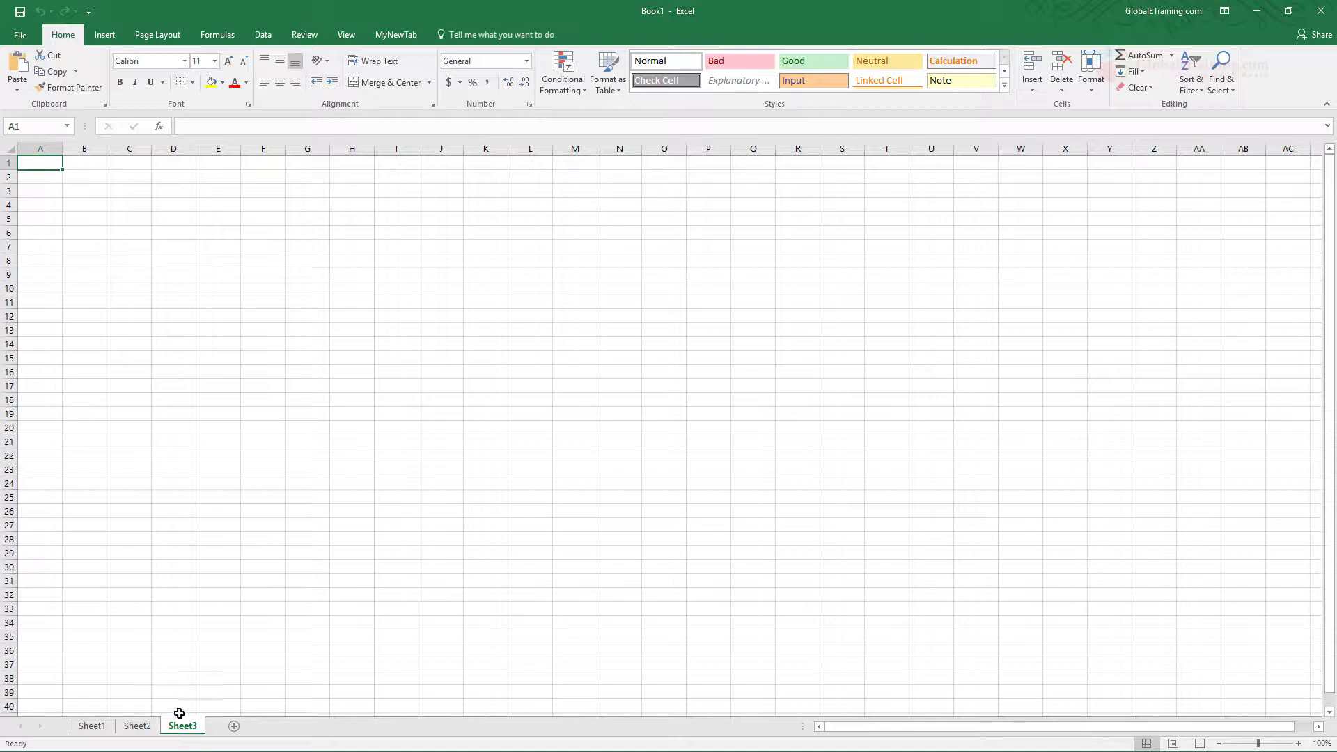
pyautogui.click(98, 728)
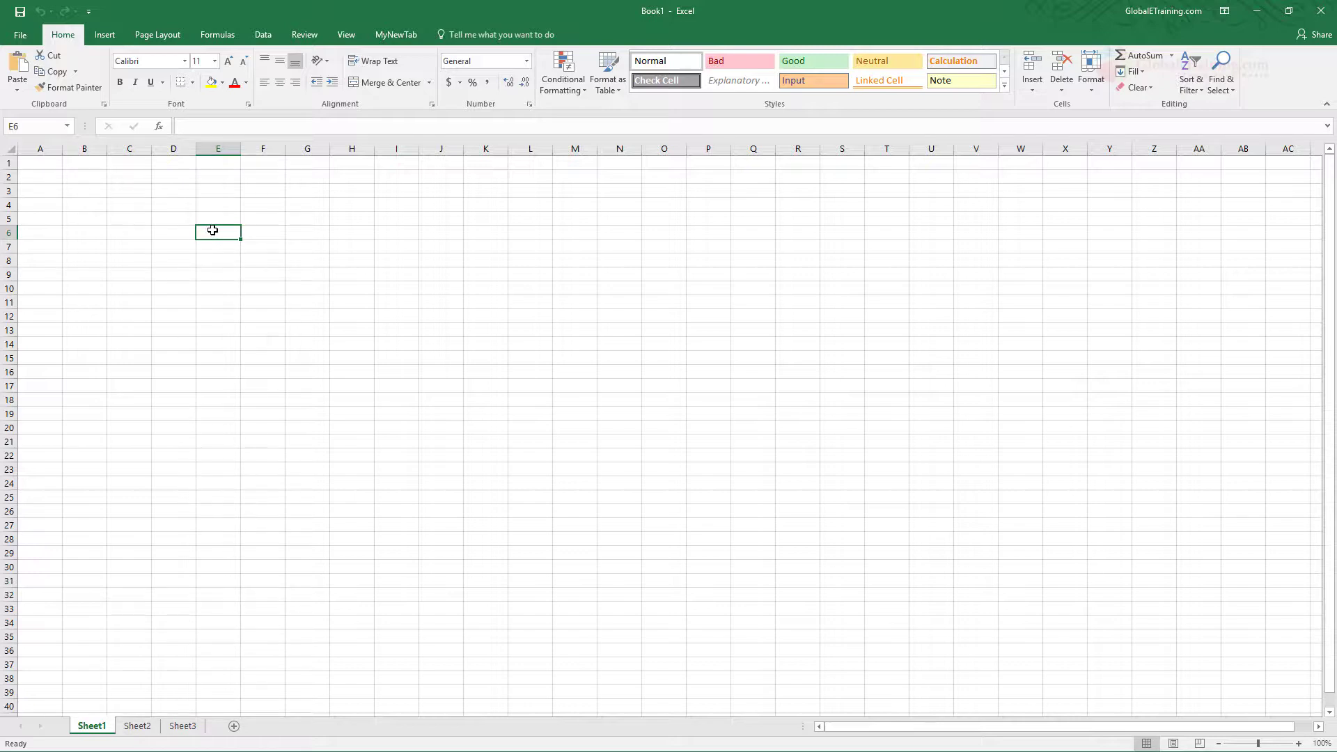
pyautogui.write('Training')
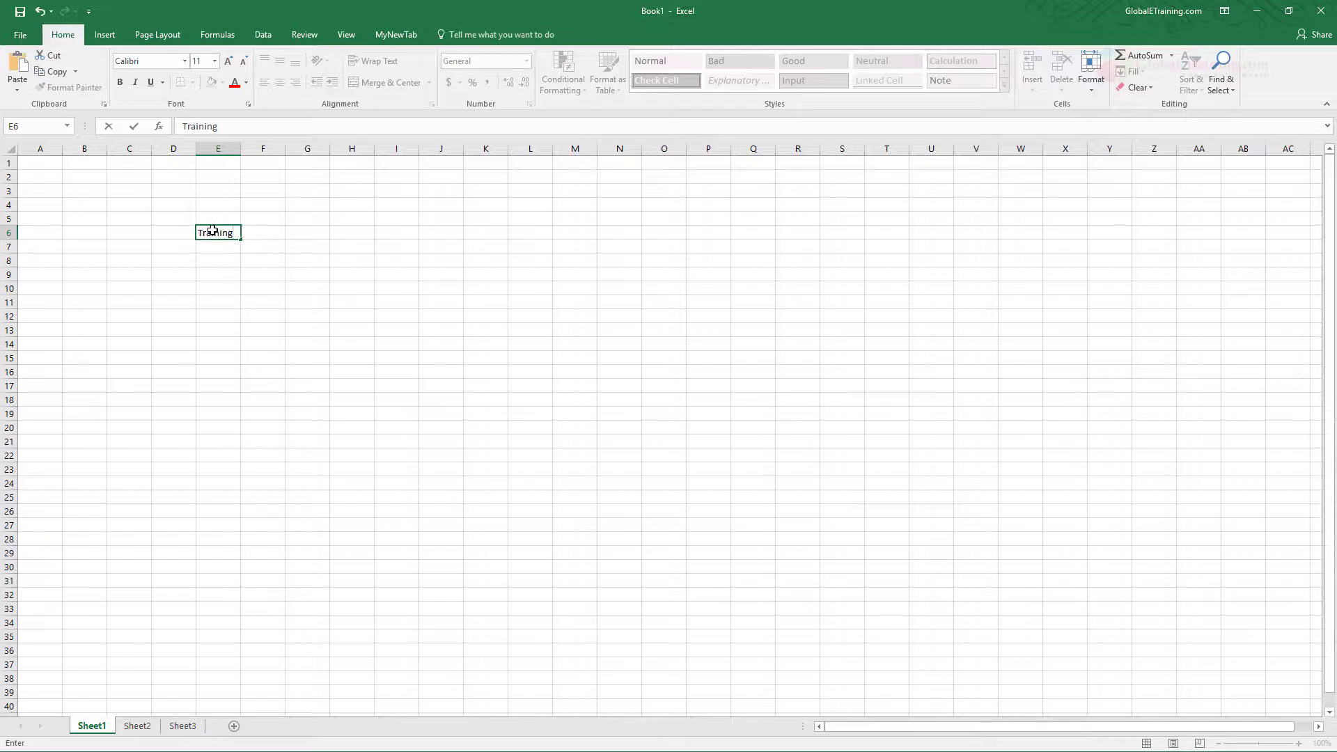
pyautogui.click(292, 286)
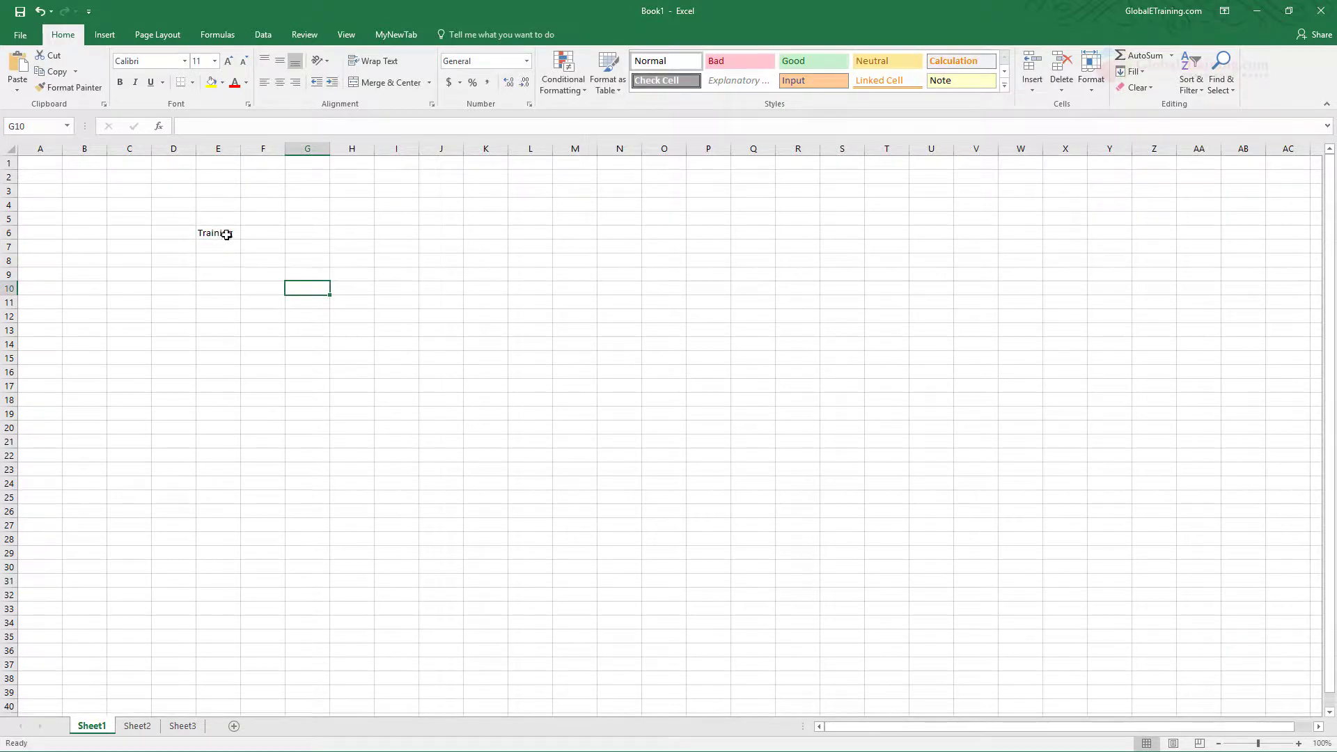
# - Select the Training cell, several empty cells down column J to J16, and the Training cell again
pyautogui.click(225, 233)
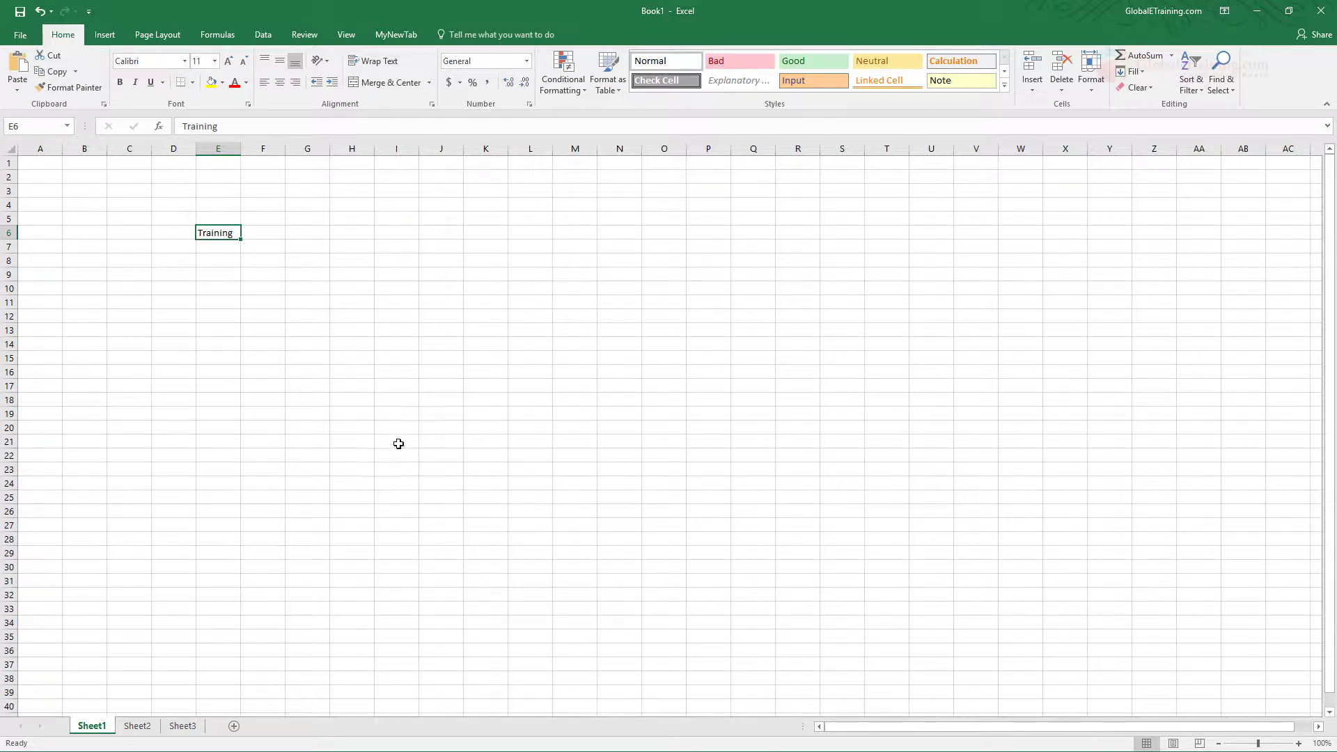
pyautogui.click(432, 276)
pyautogui.click(435, 303)
pyautogui.click(446, 344)
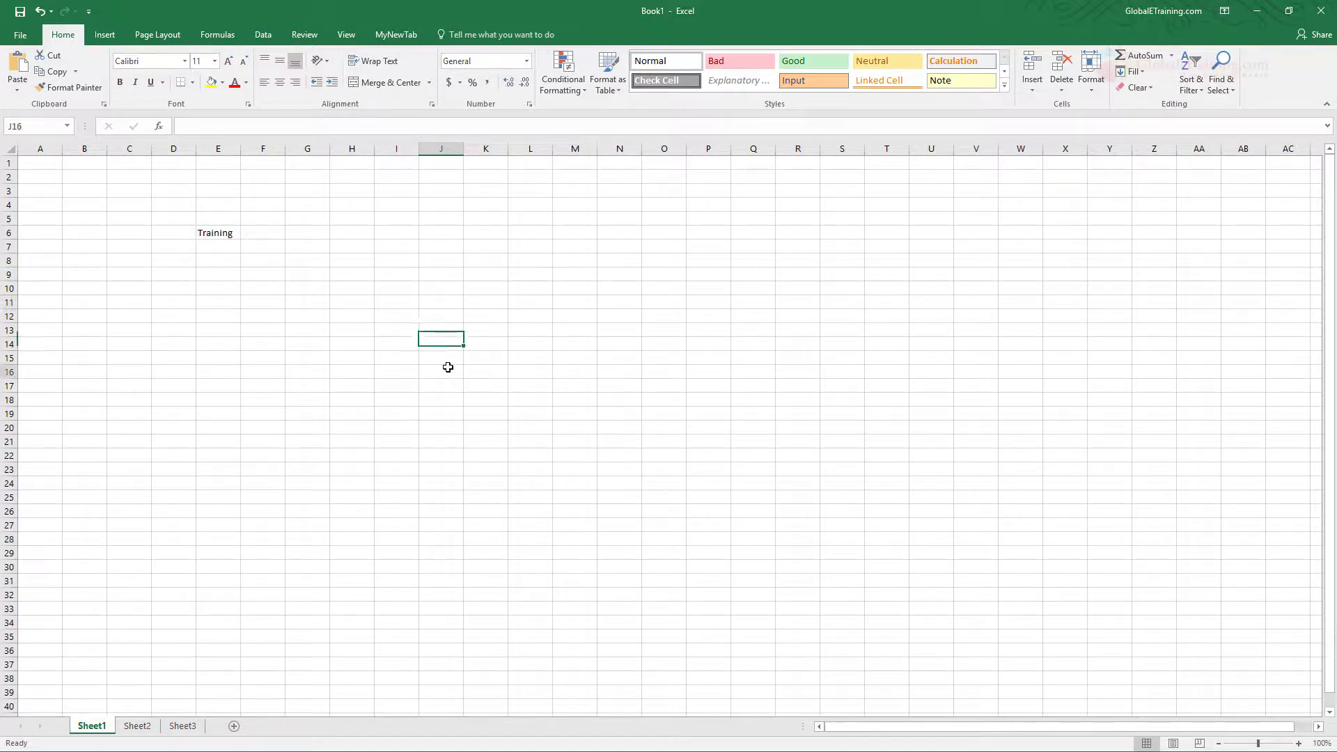
pyautogui.click(447, 367)
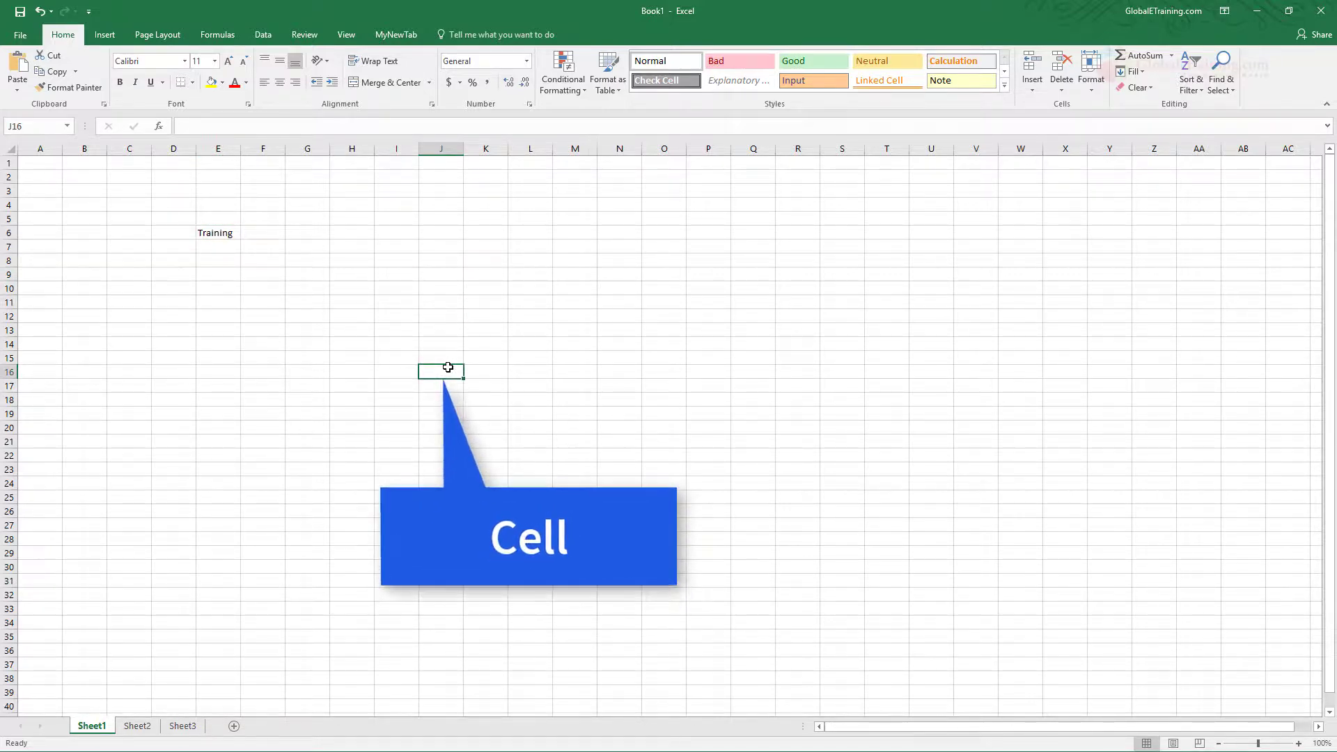
pyautogui.click(231, 238)
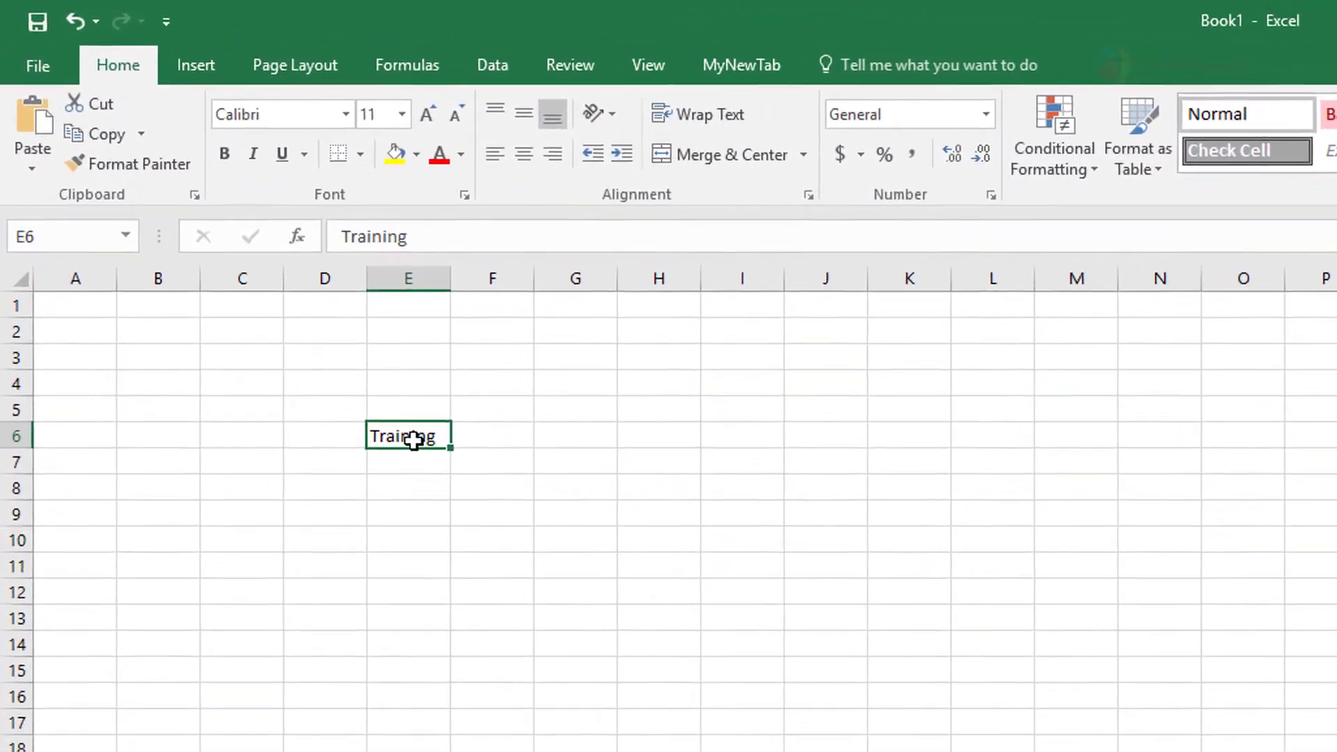
# - Select the entire columns A, B and C one at a time
pyautogui.click(75, 298)
pyautogui.click(155, 299)
pyautogui.click(261, 298)
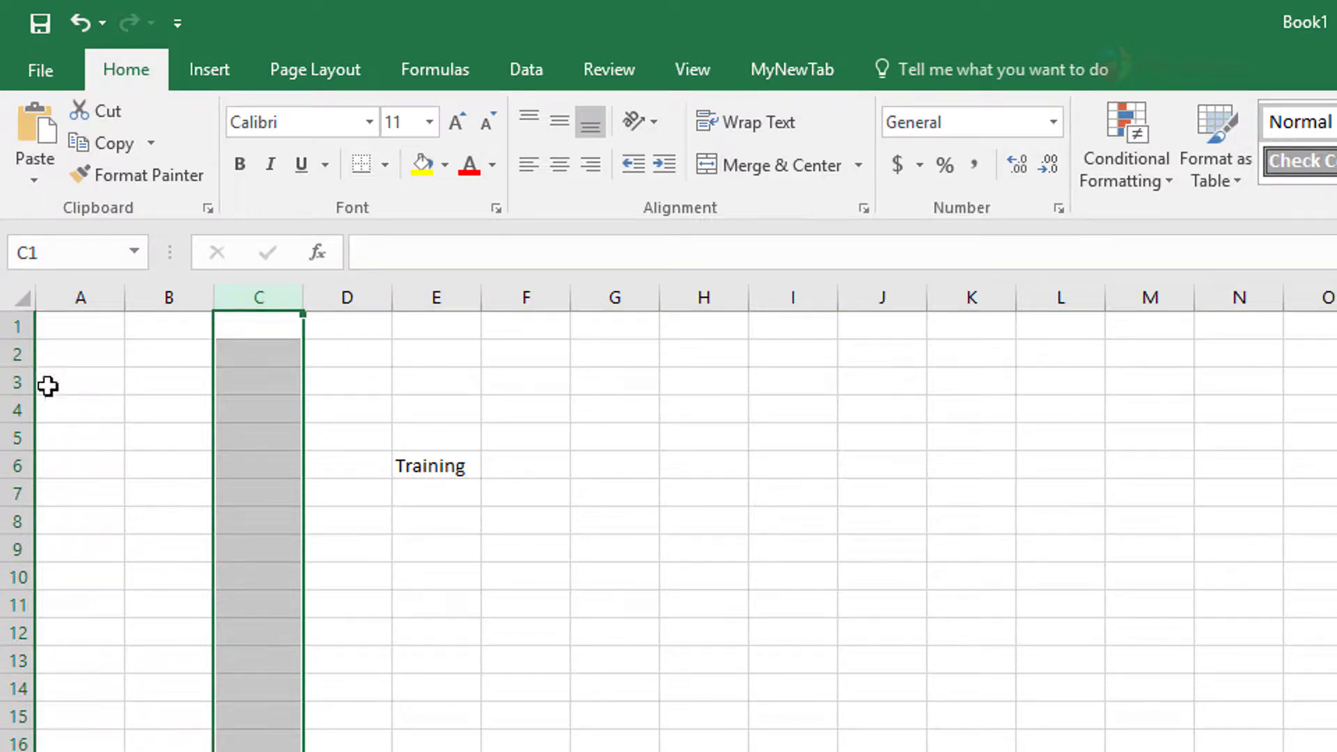
# - Select whole rows one at a time from row 2 down to row 6
pyautogui.click(13, 354)
pyautogui.click(14, 386)
pyautogui.click(21, 425)
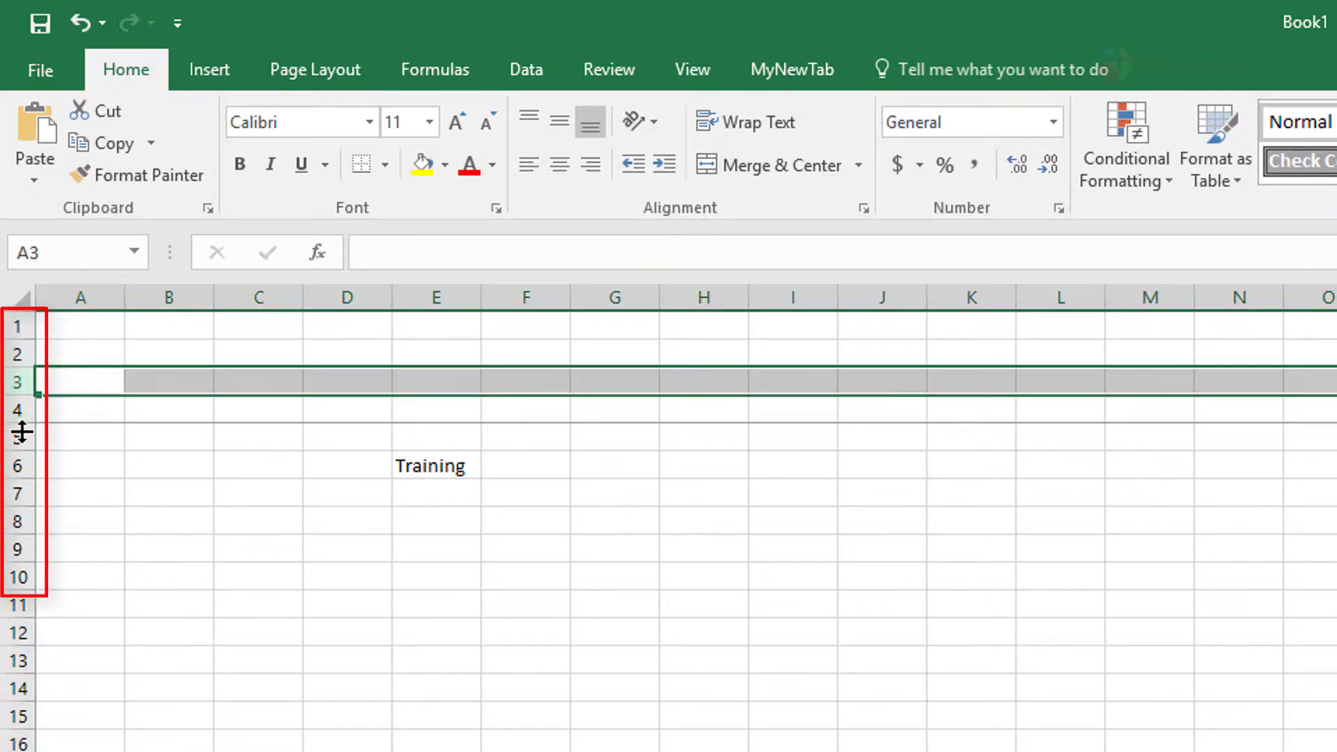
pyautogui.click(18, 460)
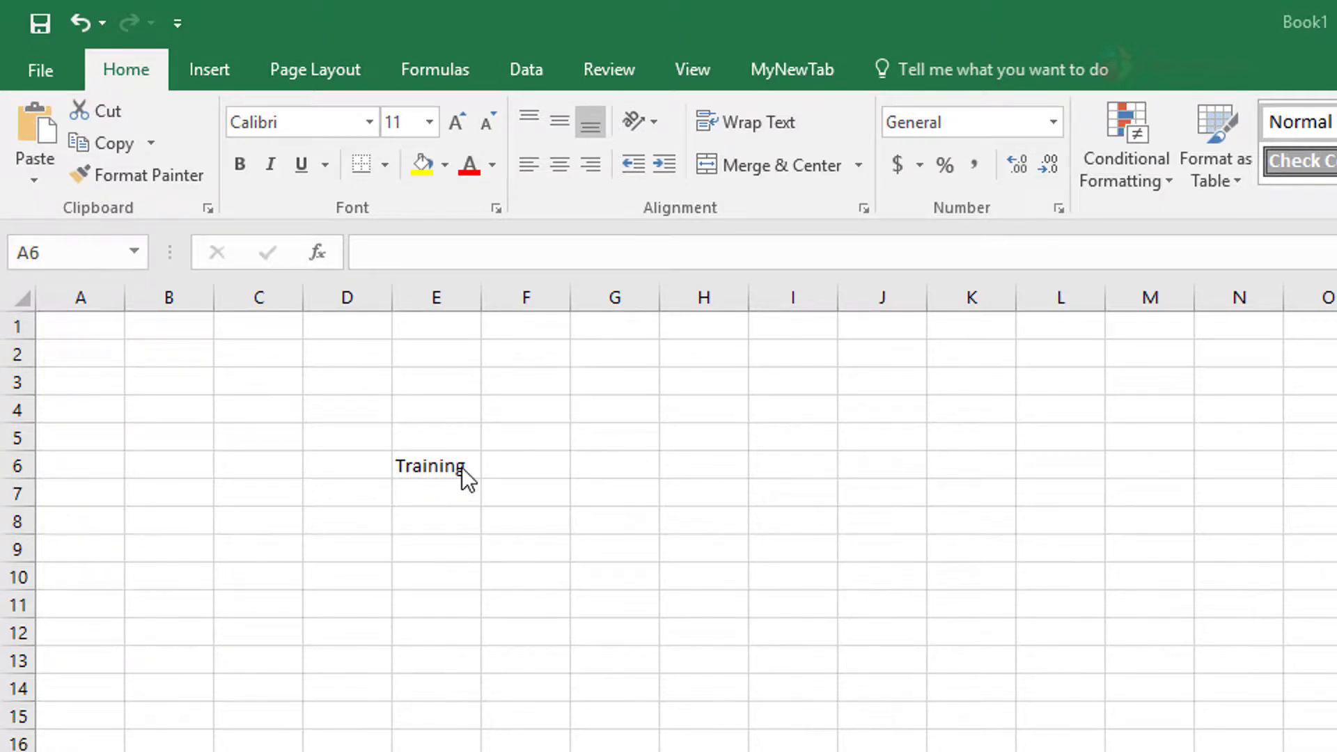
# - Check the address of the Training cell against column E and row 6, finishing on cell E5
pyautogui.click(439, 465)
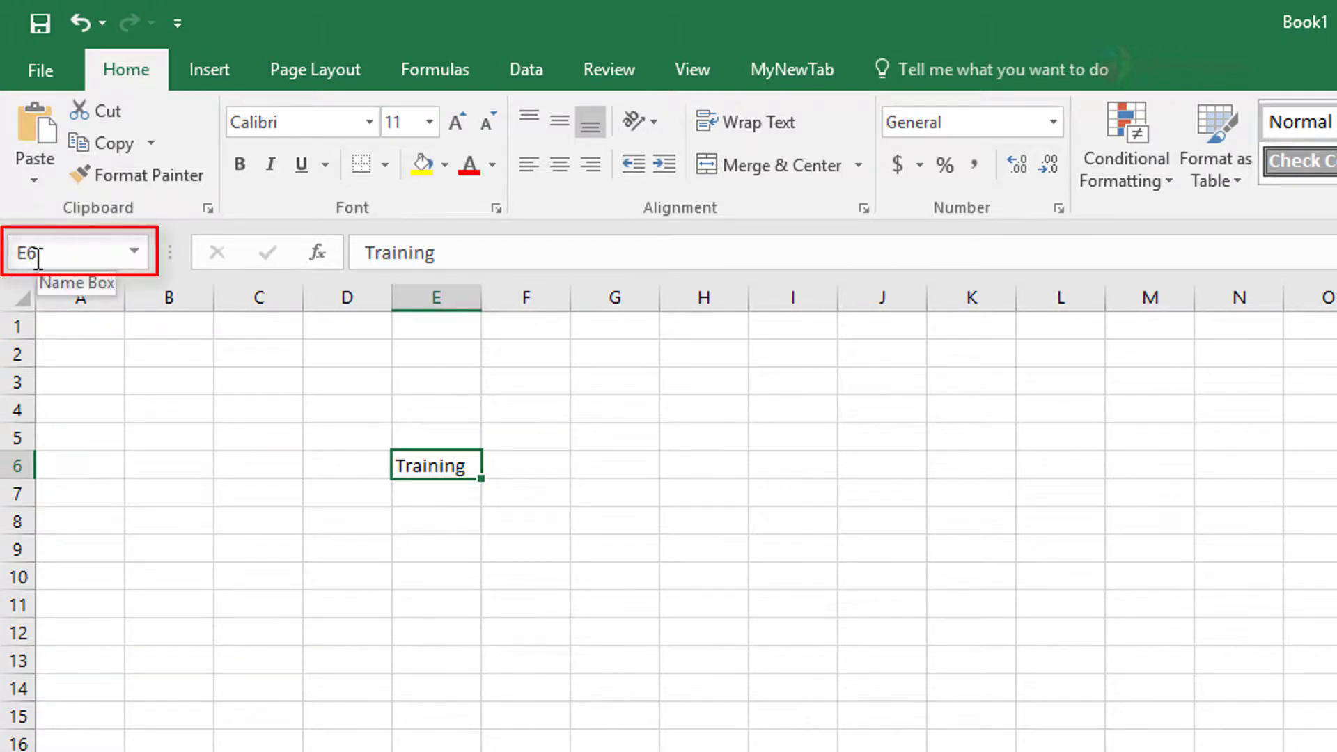
pyautogui.click(438, 294)
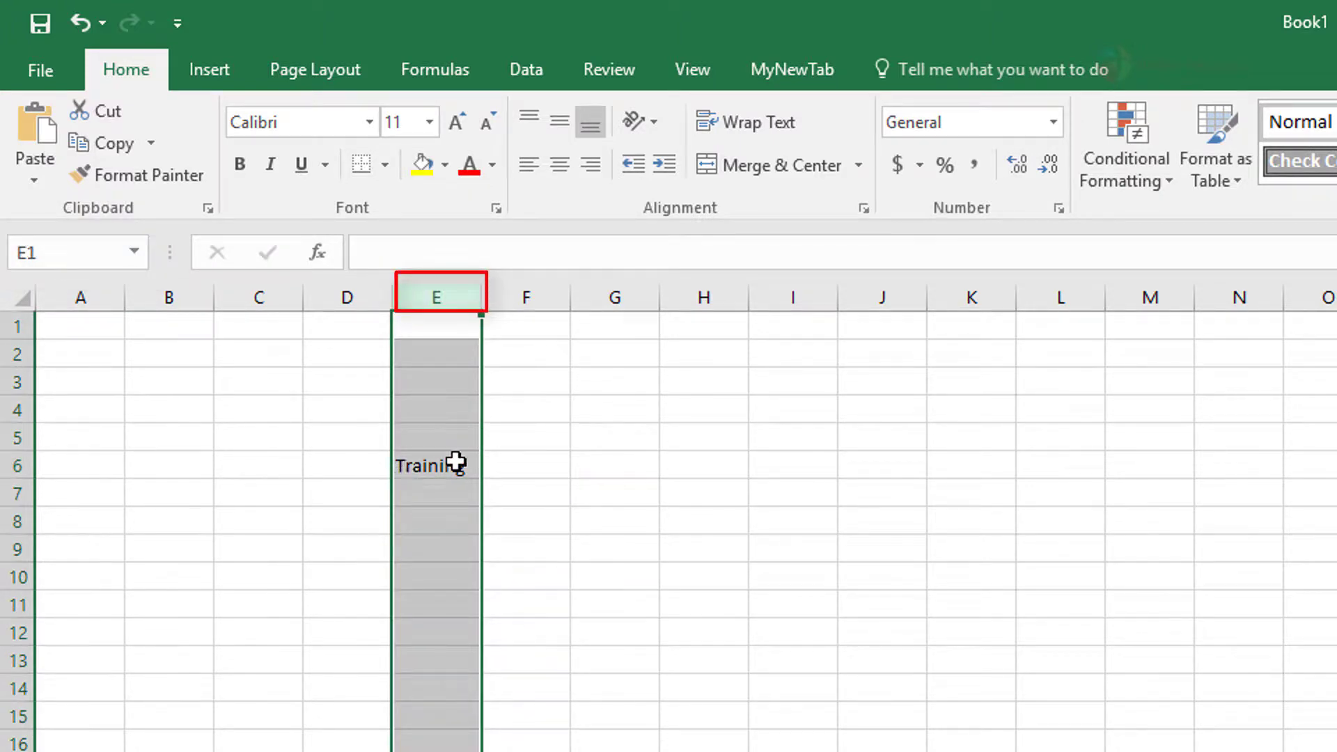
pyautogui.click(406, 465)
pyautogui.click(16, 466)
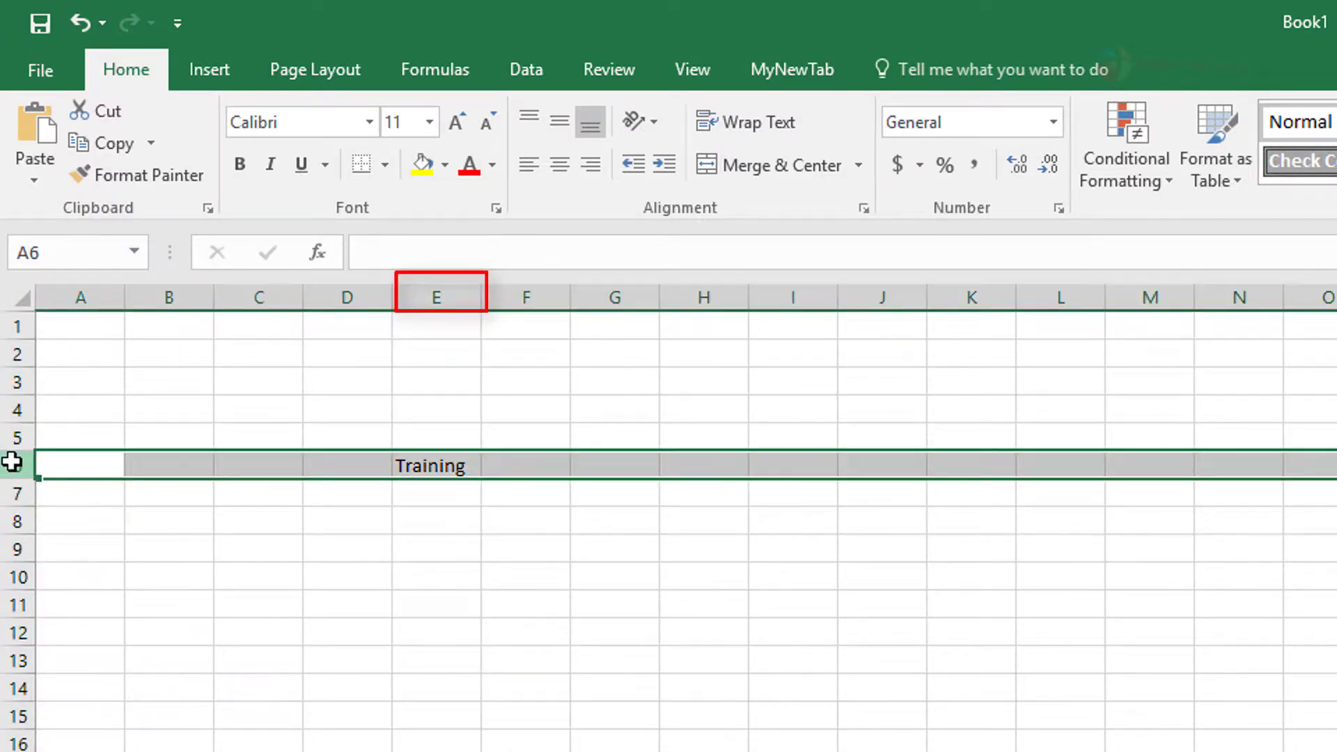
pyautogui.click(442, 468)
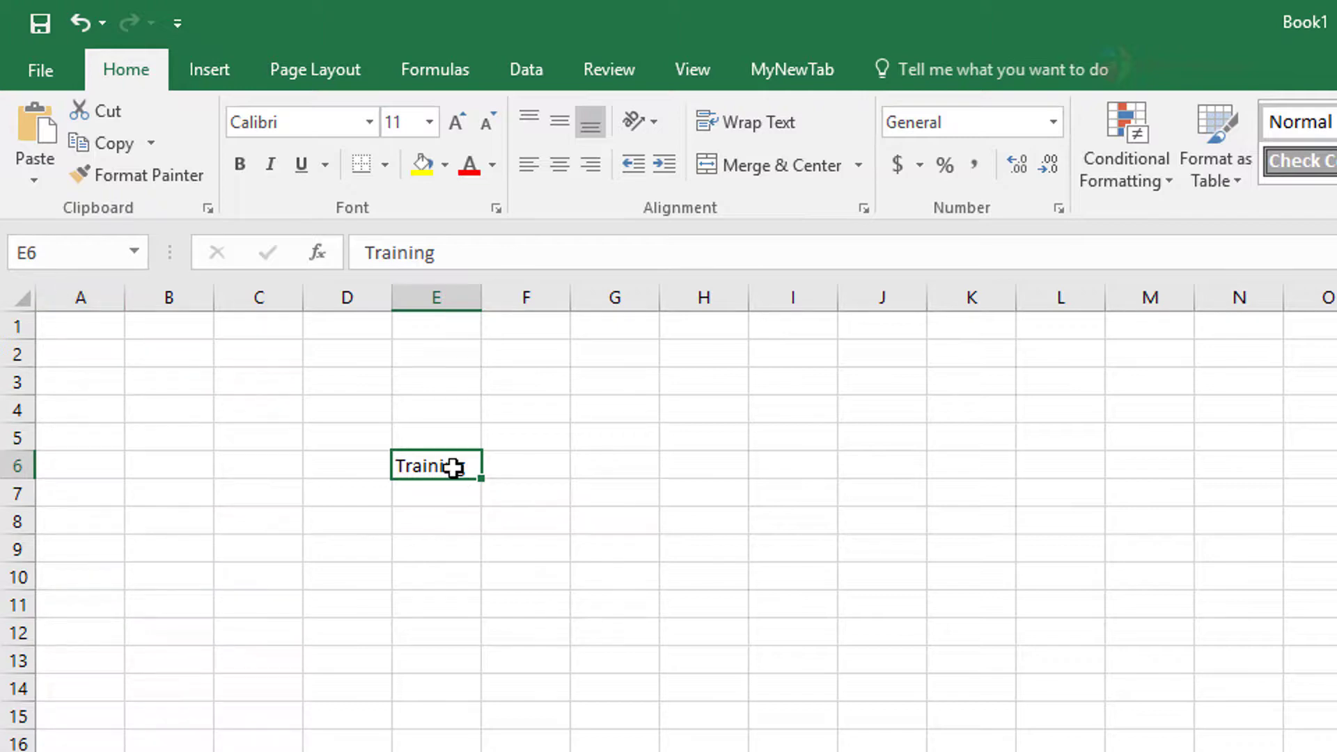
pyautogui.click(445, 439)
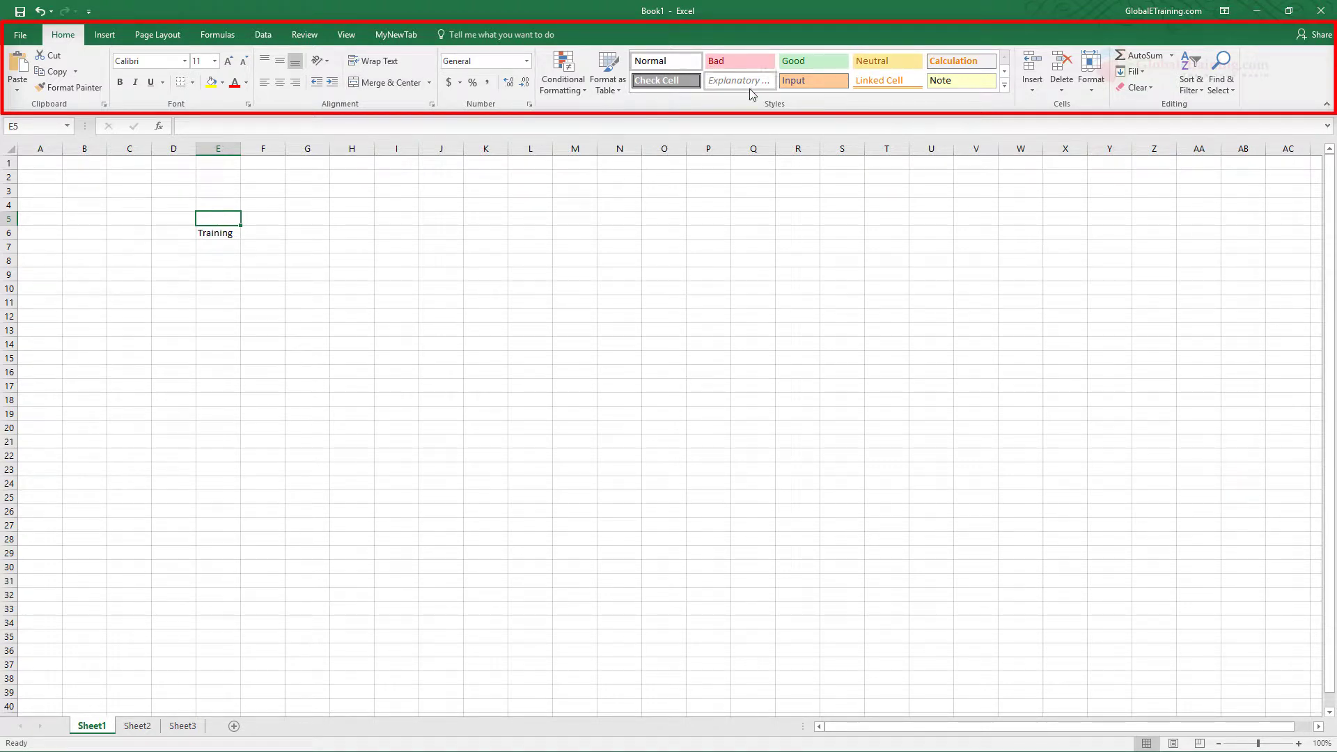
# - Review the command groups offered under Insert, Page Layout, Home and Data
pyautogui.click(107, 41)
pyautogui.click(160, 42)
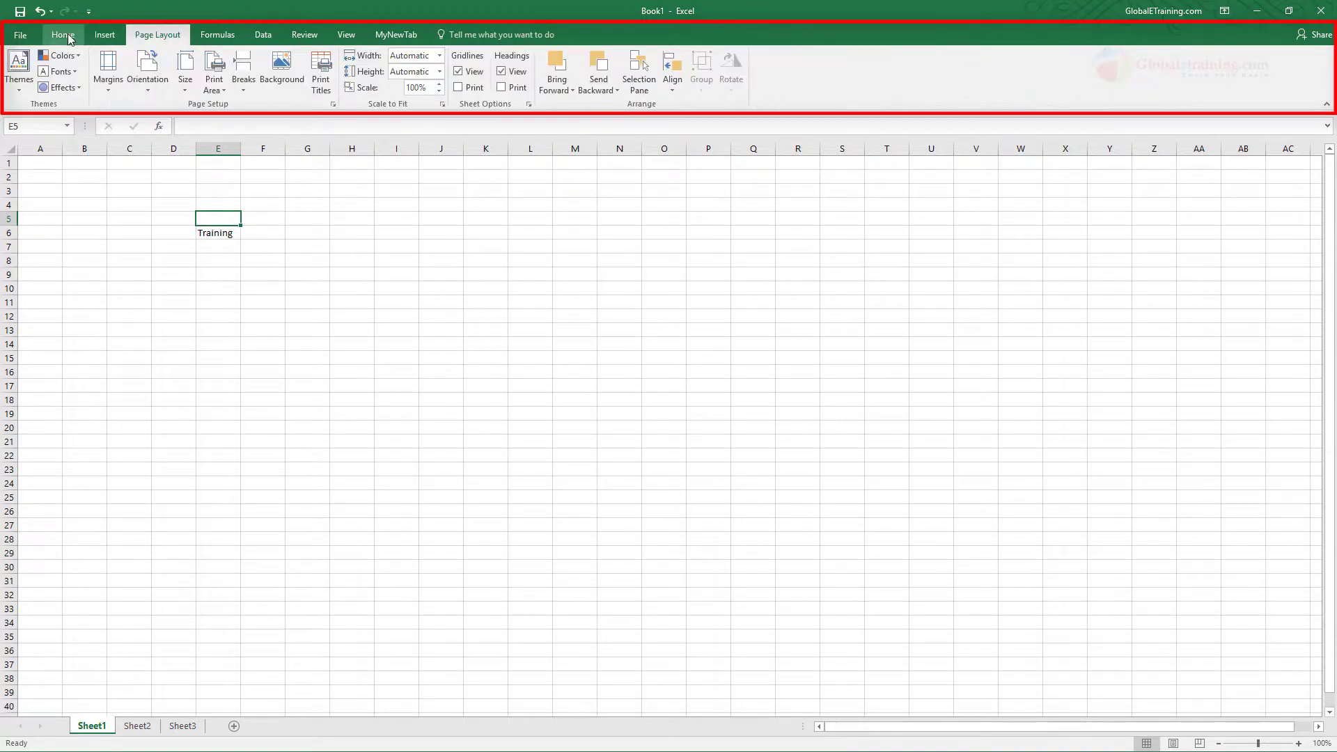
pyautogui.click(64, 37)
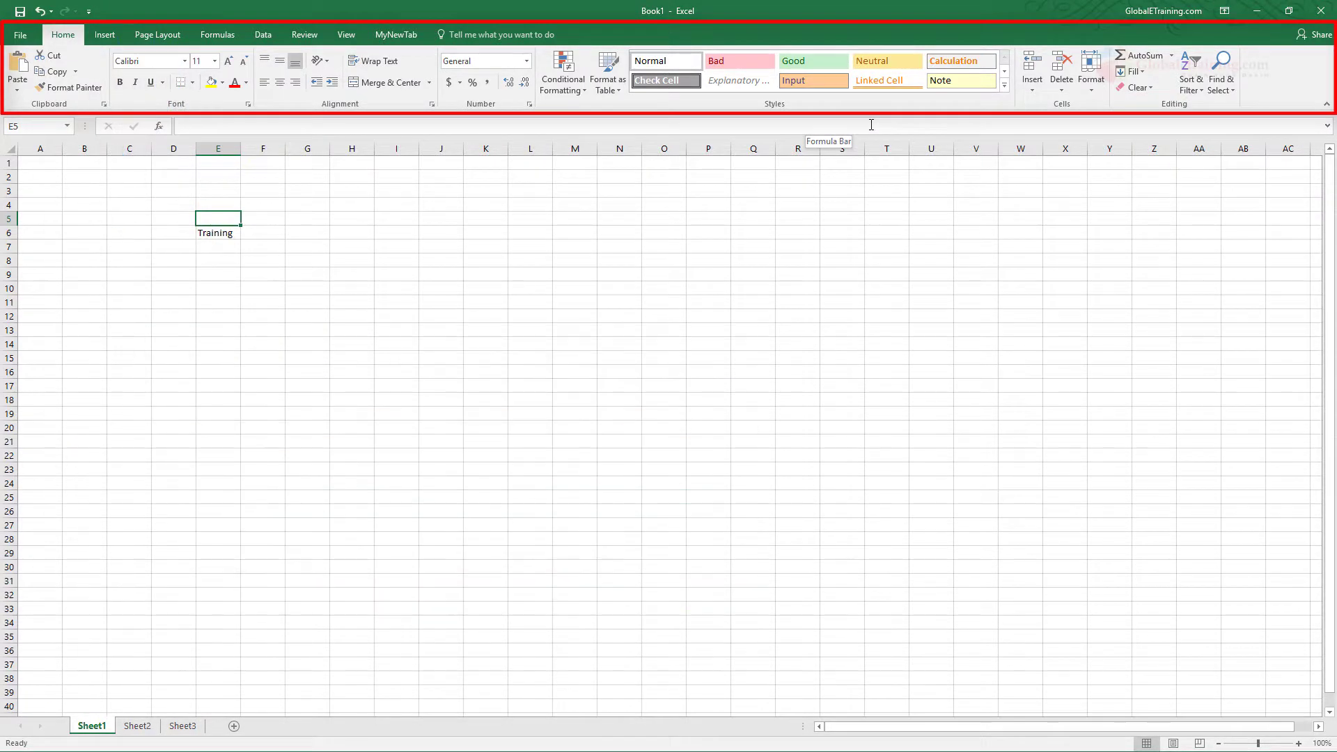
pyautogui.click(270, 36)
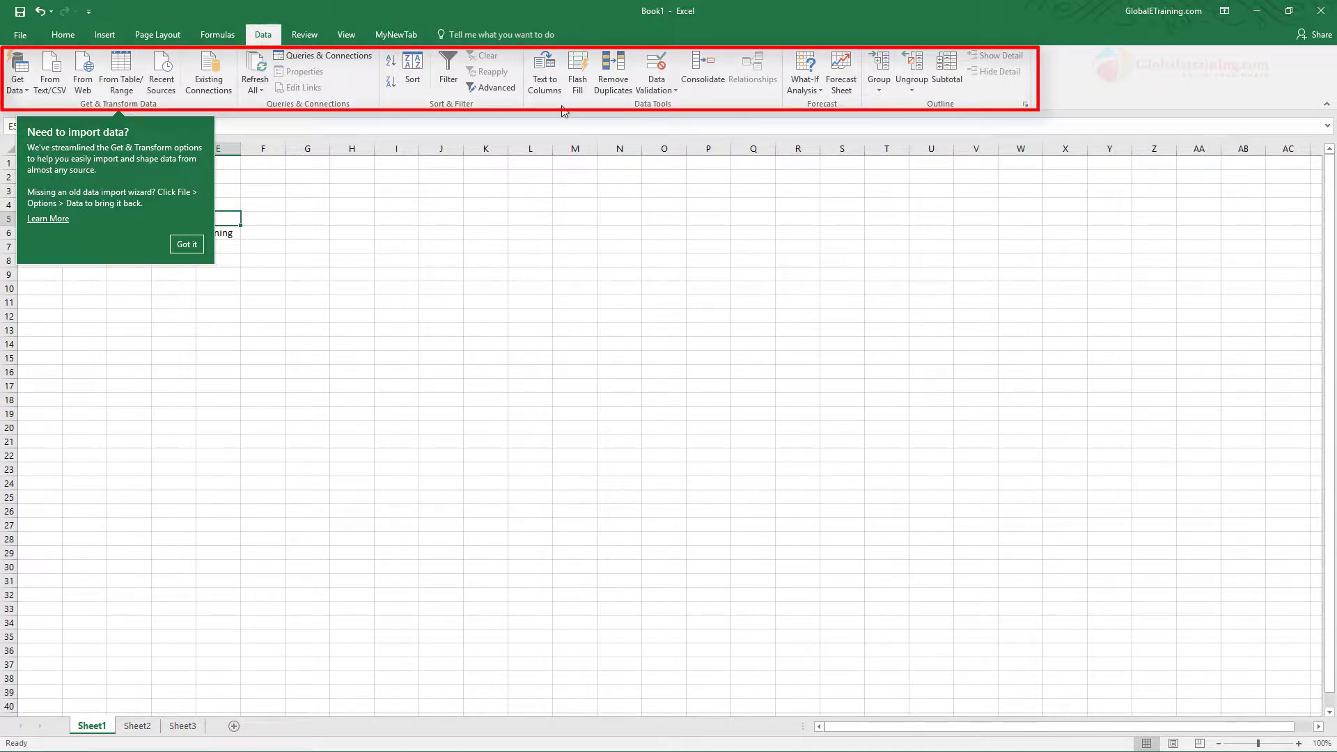
pyautogui.click(164, 37)
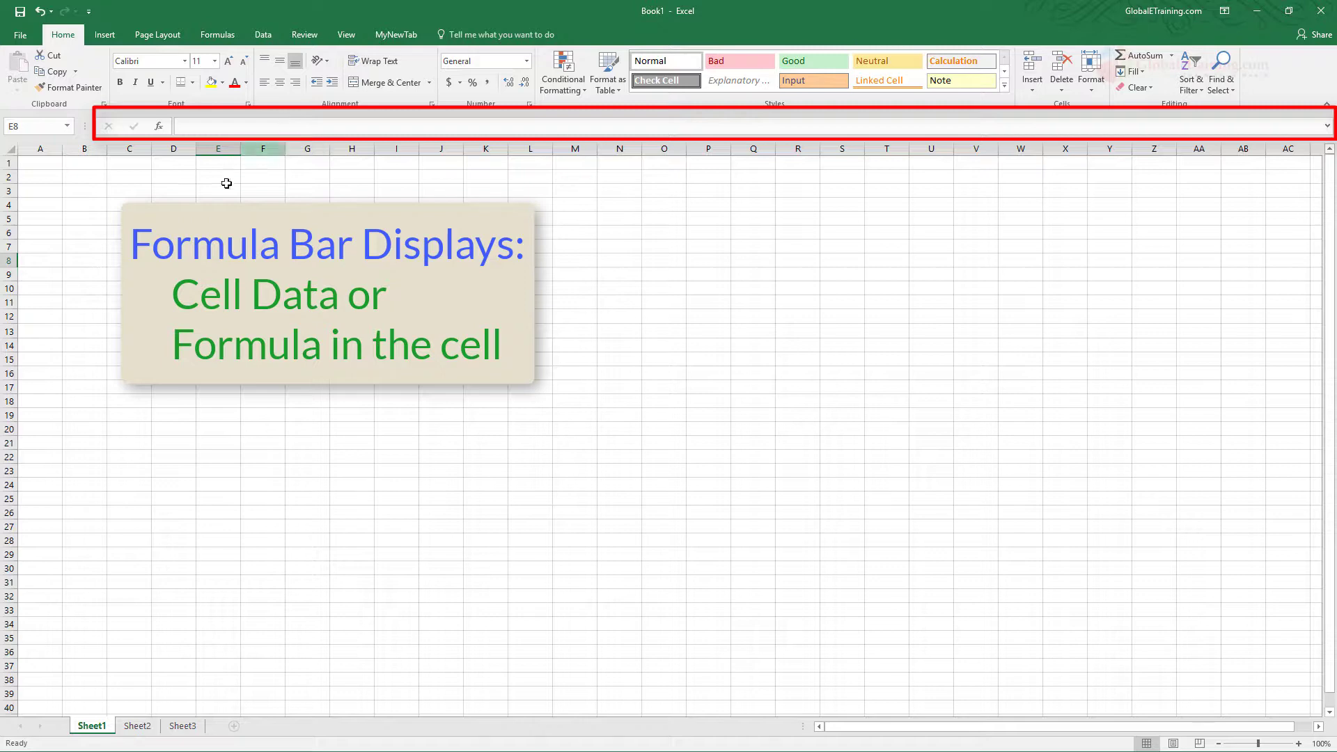
# - Inspect the underlying contents of cells E6 and G6 and the formula of the total in G12
pyautogui.click(220, 234)
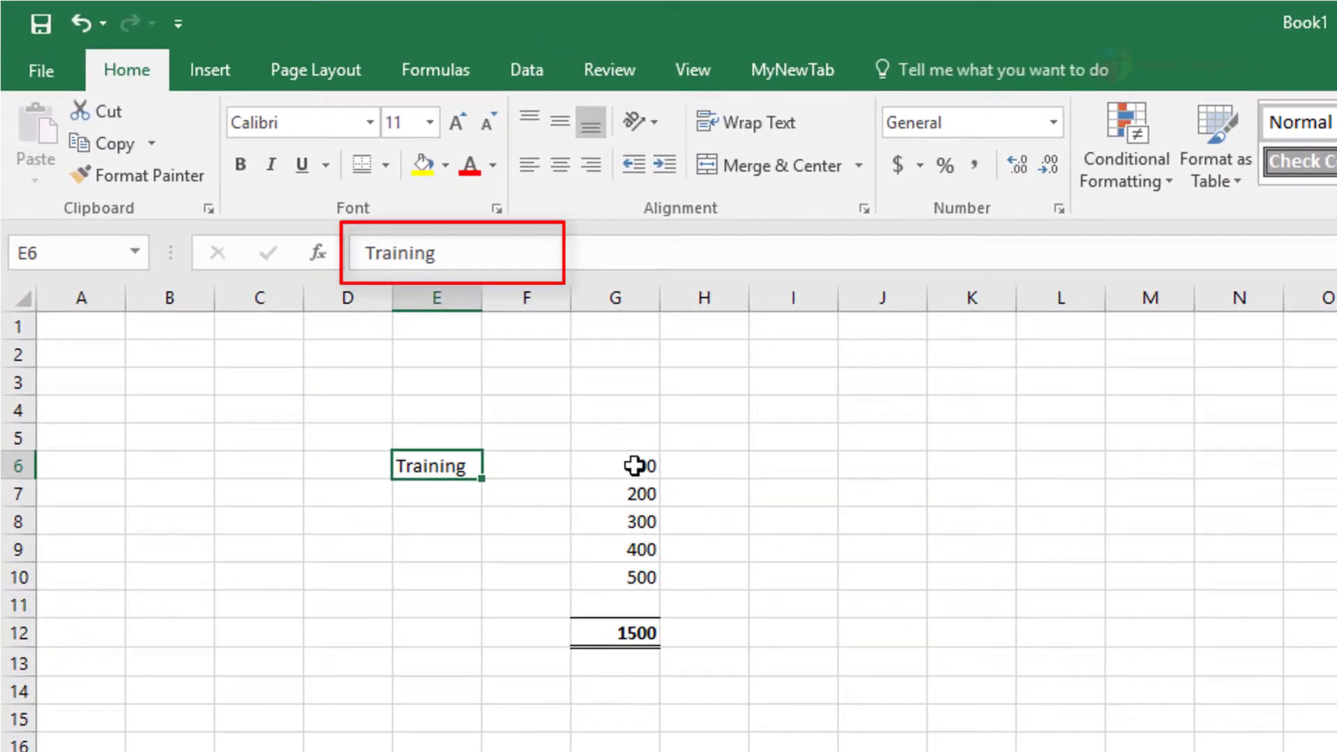
pyautogui.click(634, 466)
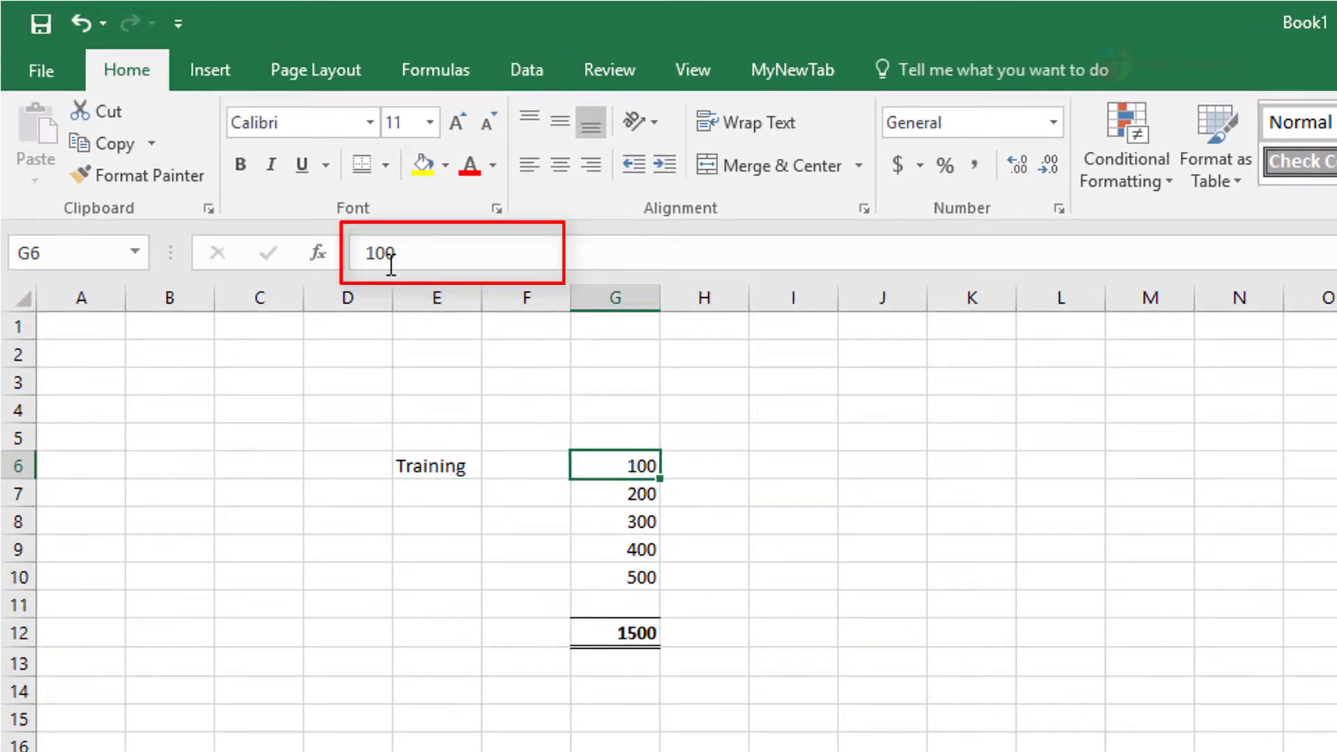
pyautogui.click(638, 634)
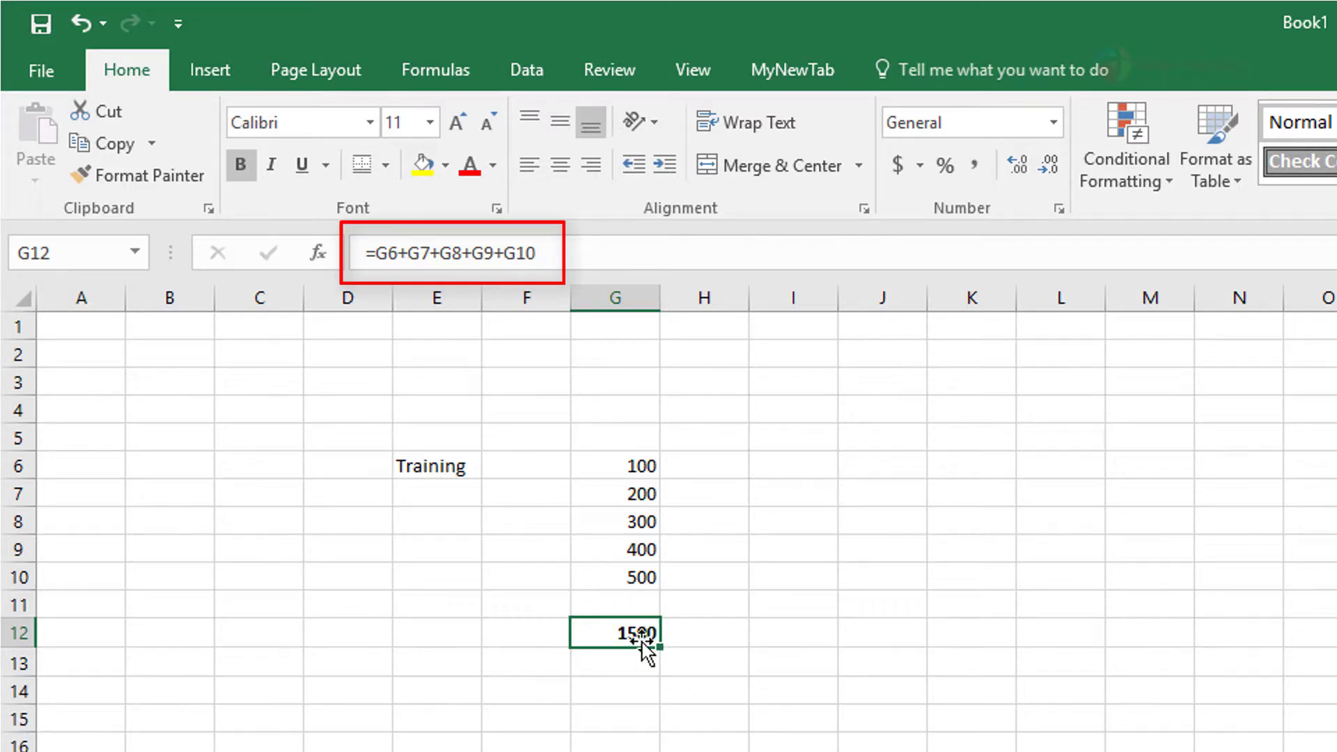
pyautogui.click(452, 251)
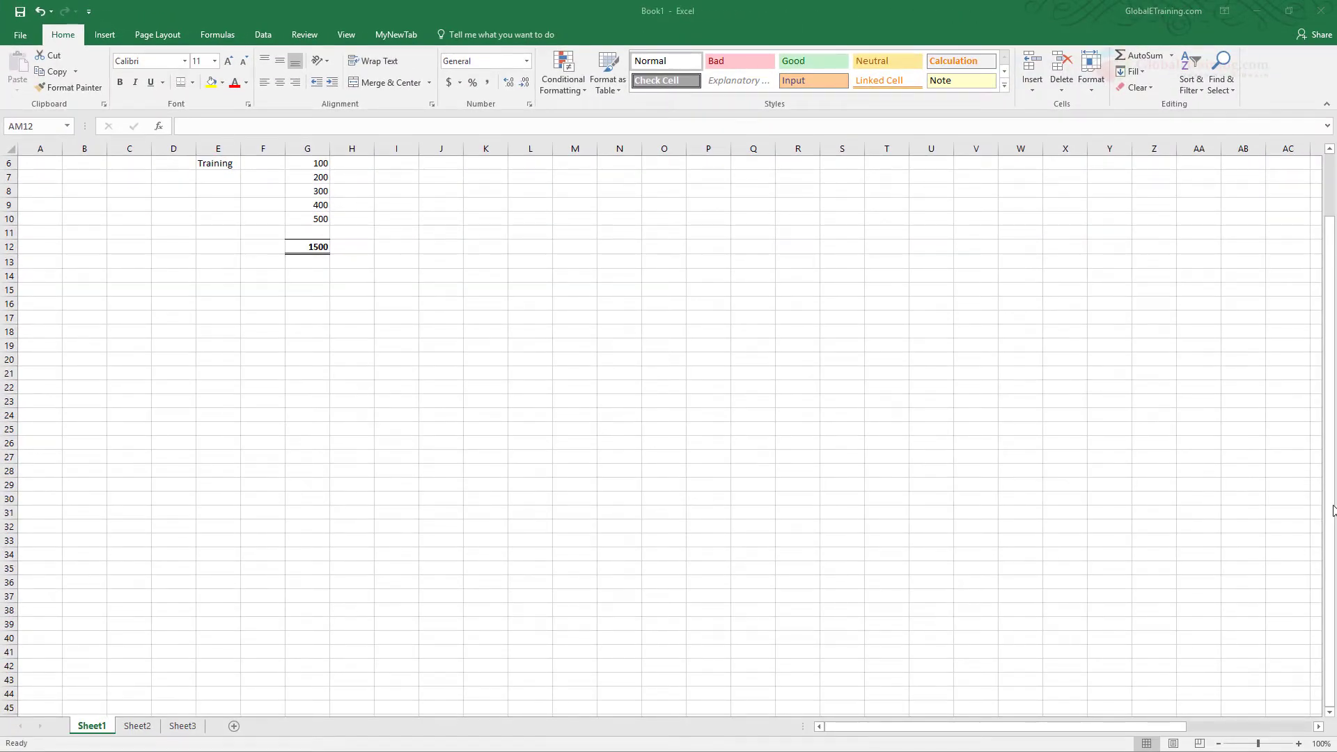
# - Scroll the worksheet vertically and horizontally to look over its other areas
pyautogui.moveTo(1333, 511)
pyautogui.mouseDown()
pyautogui.moveTo(1333, 355)
pyautogui.moveTo(1333, 511)
pyautogui.mouseUp()
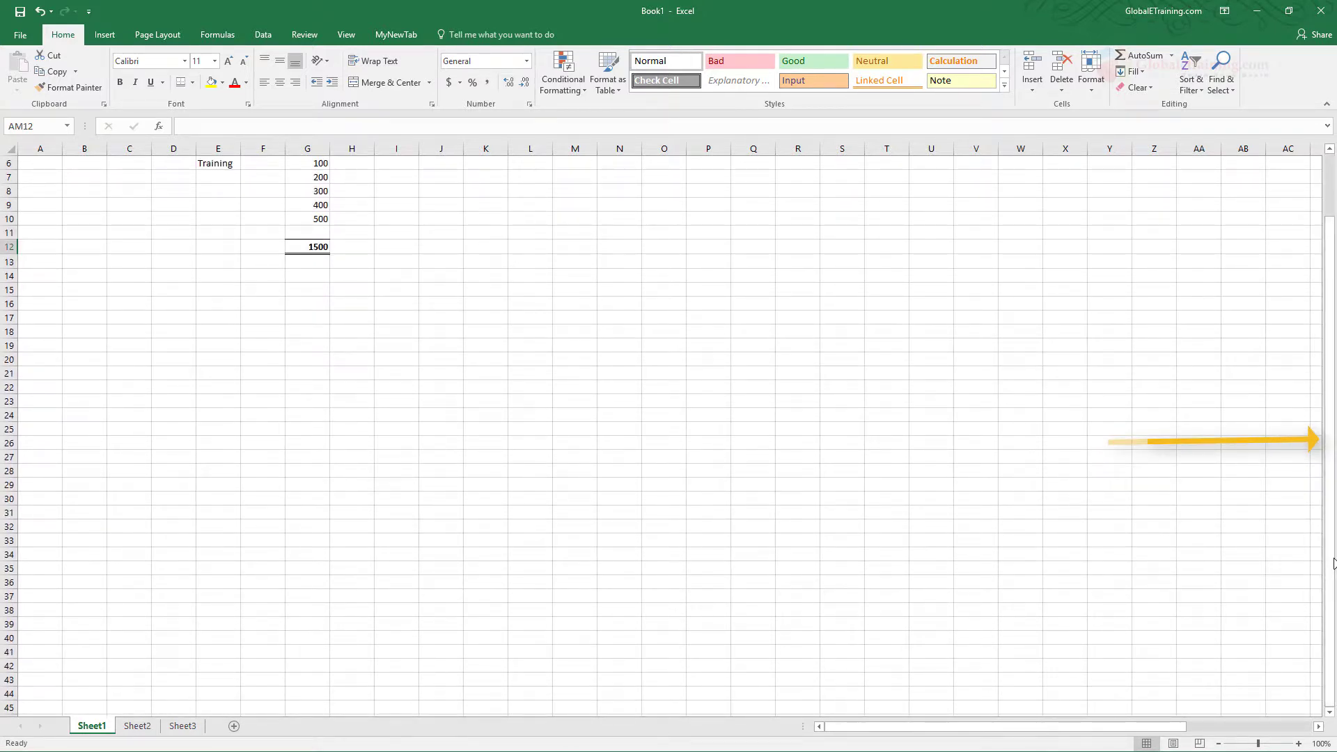
pyautogui.moveTo(1333, 512); pyautogui.dragTo(1330, 549)
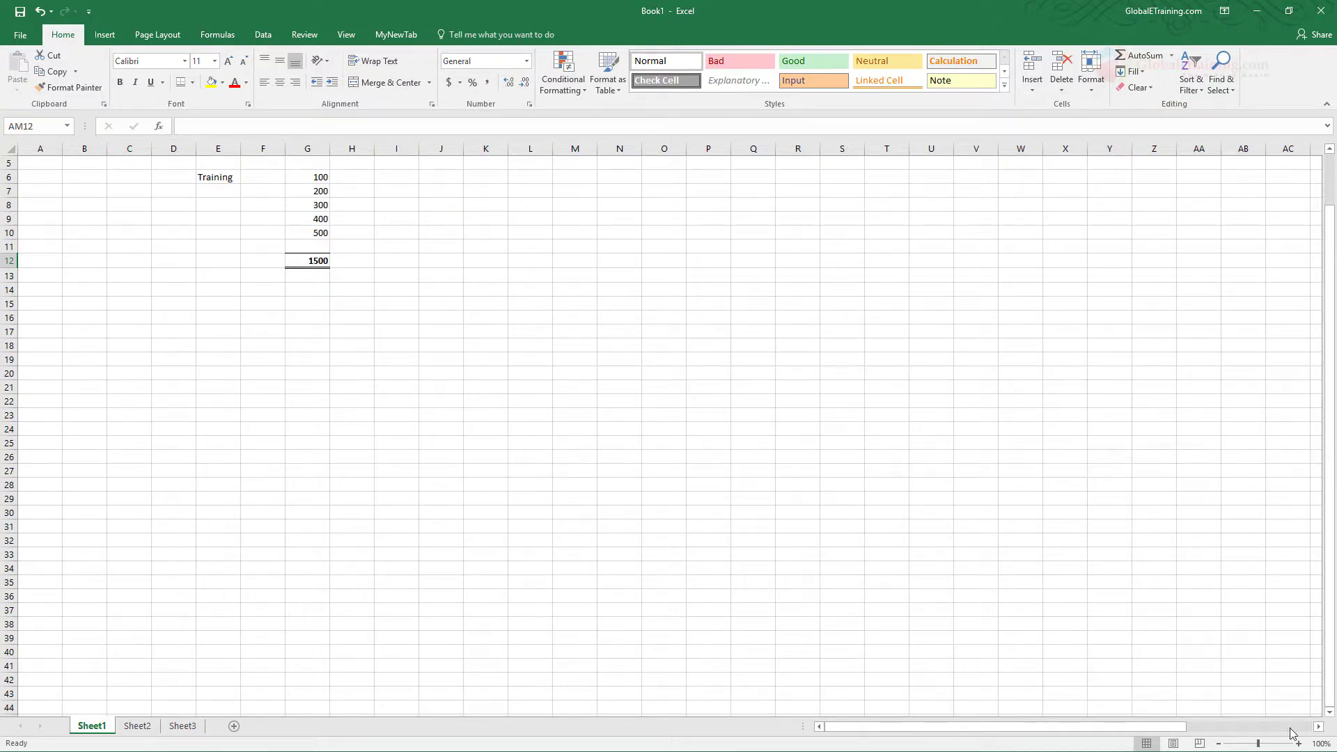
pyautogui.moveTo(1160, 728); pyautogui.dragTo(1092, 723)
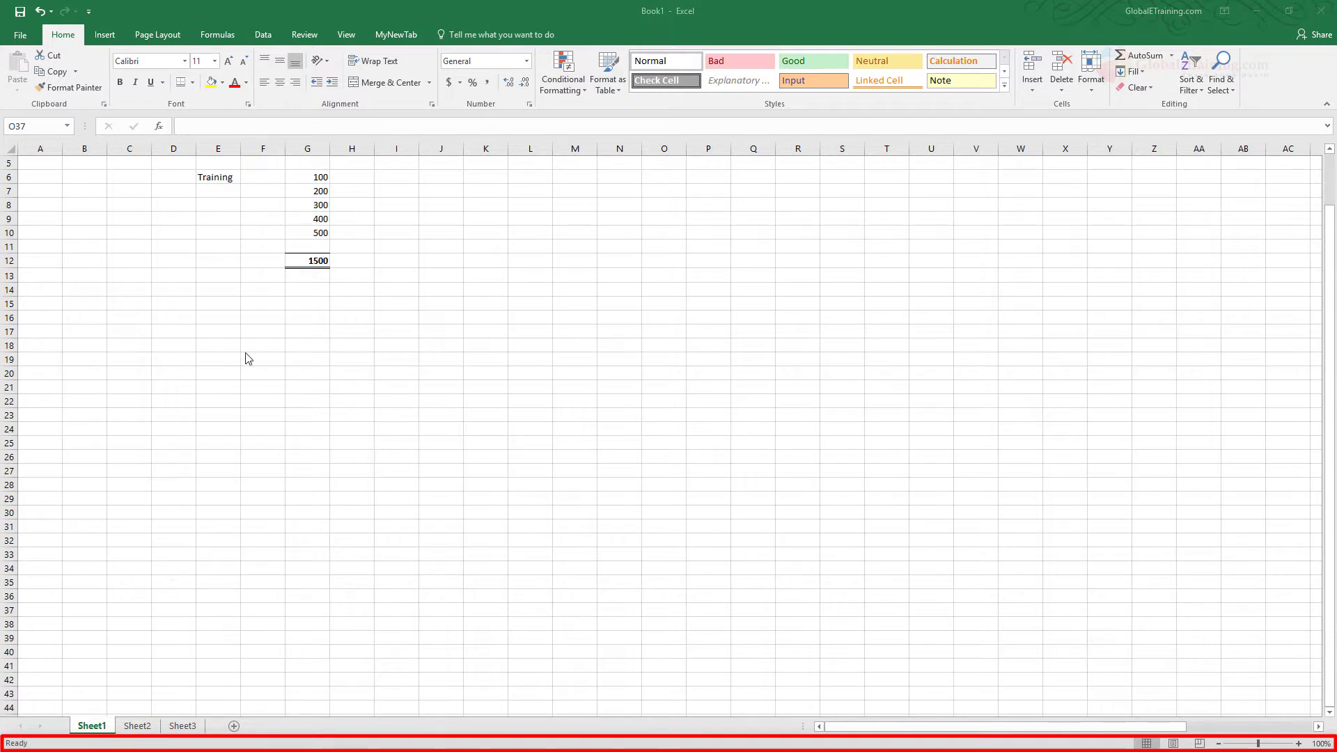
# - Enter the letter u in cell G15
pyautogui.click(308, 308)
pyautogui.click(309, 307)
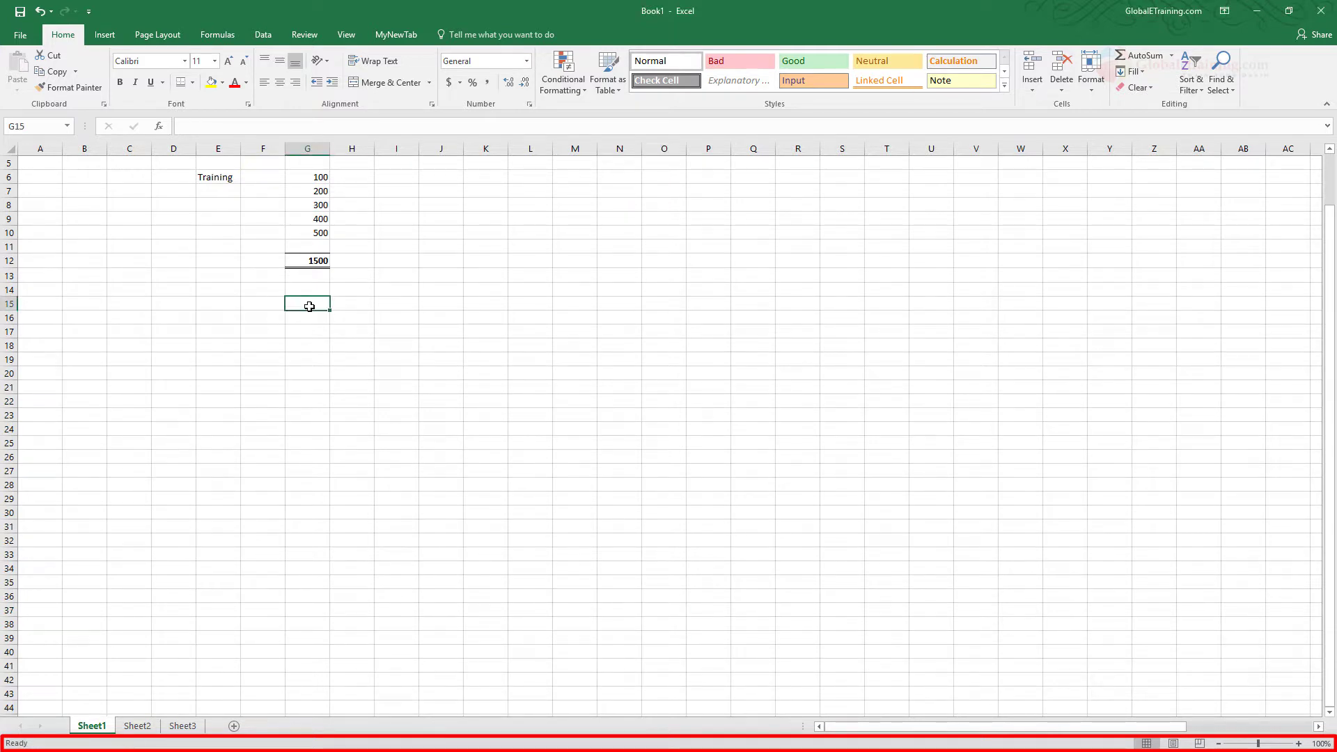
pyautogui.write('u')
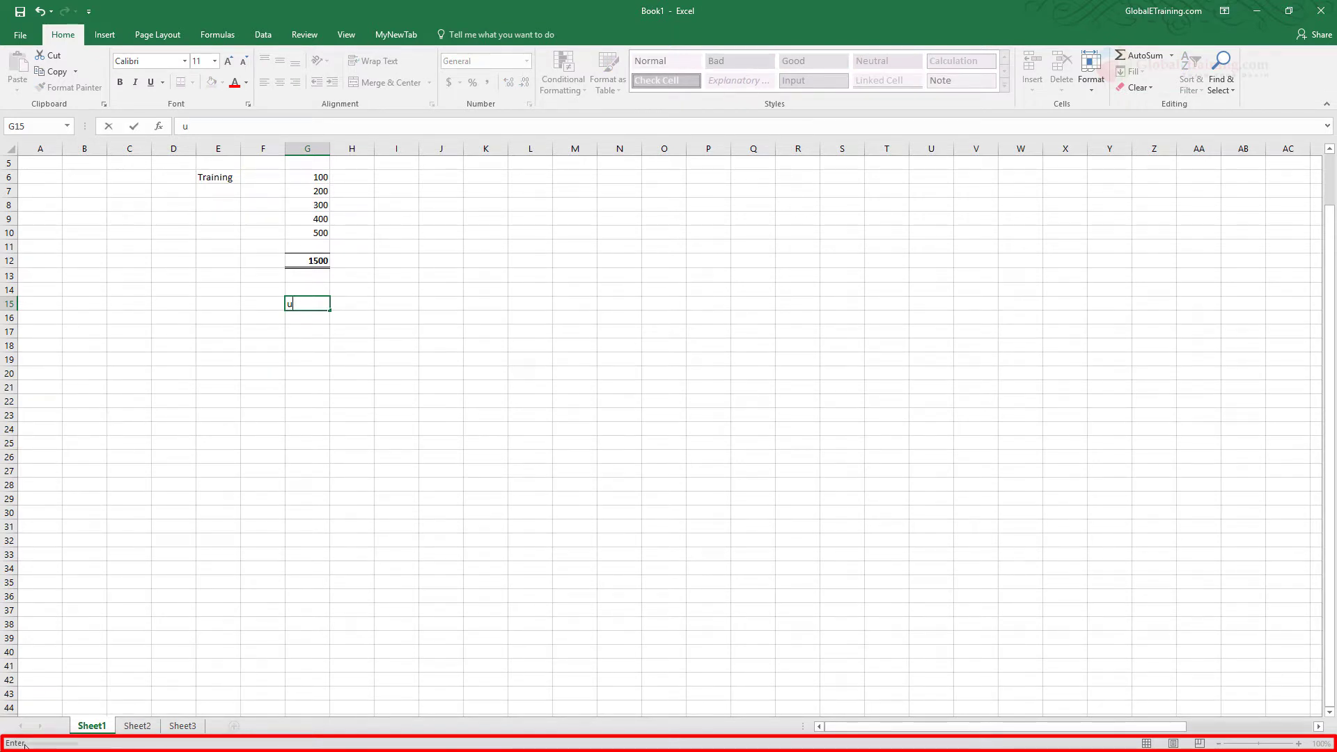
pyautogui.click(369, 443)
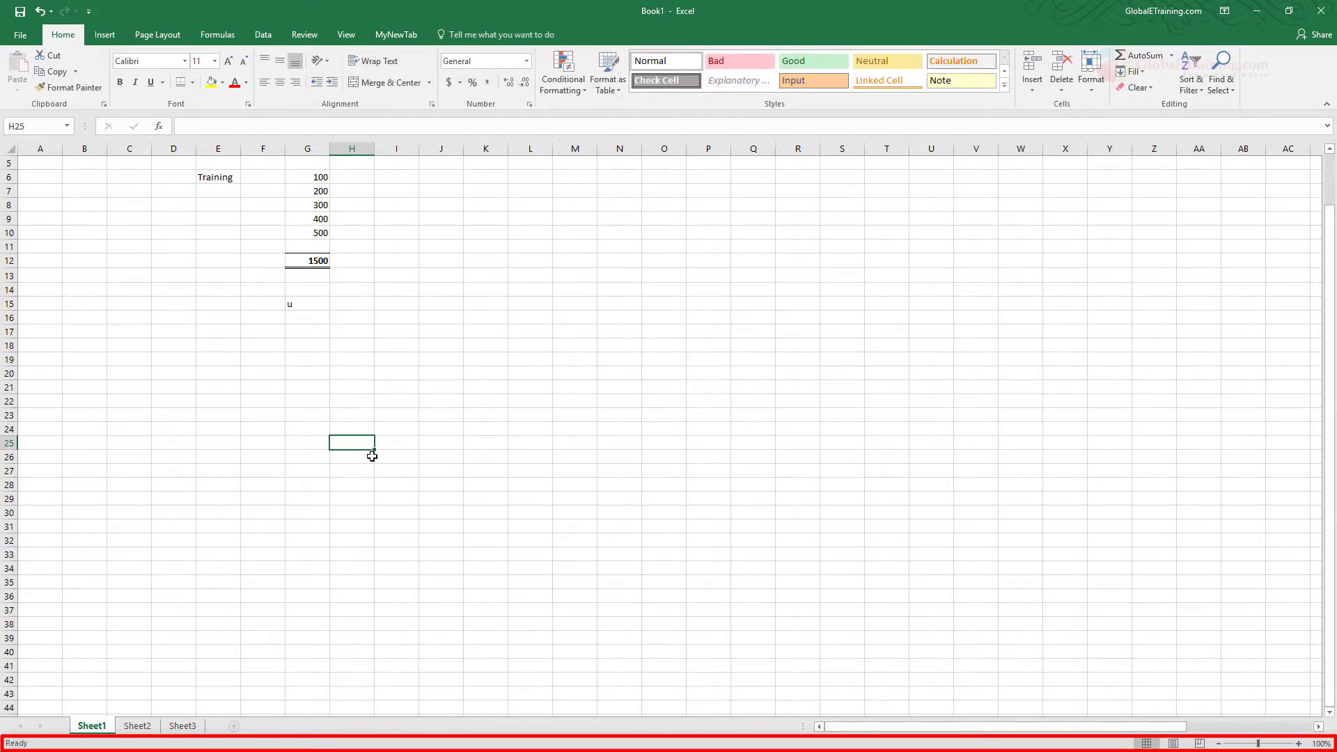
# - With cells G6 to G10 selected, zoom the sheet in to 220% and back out to 66%
pyautogui.moveTo(315, 179); pyautogui.dragTo(309, 237)
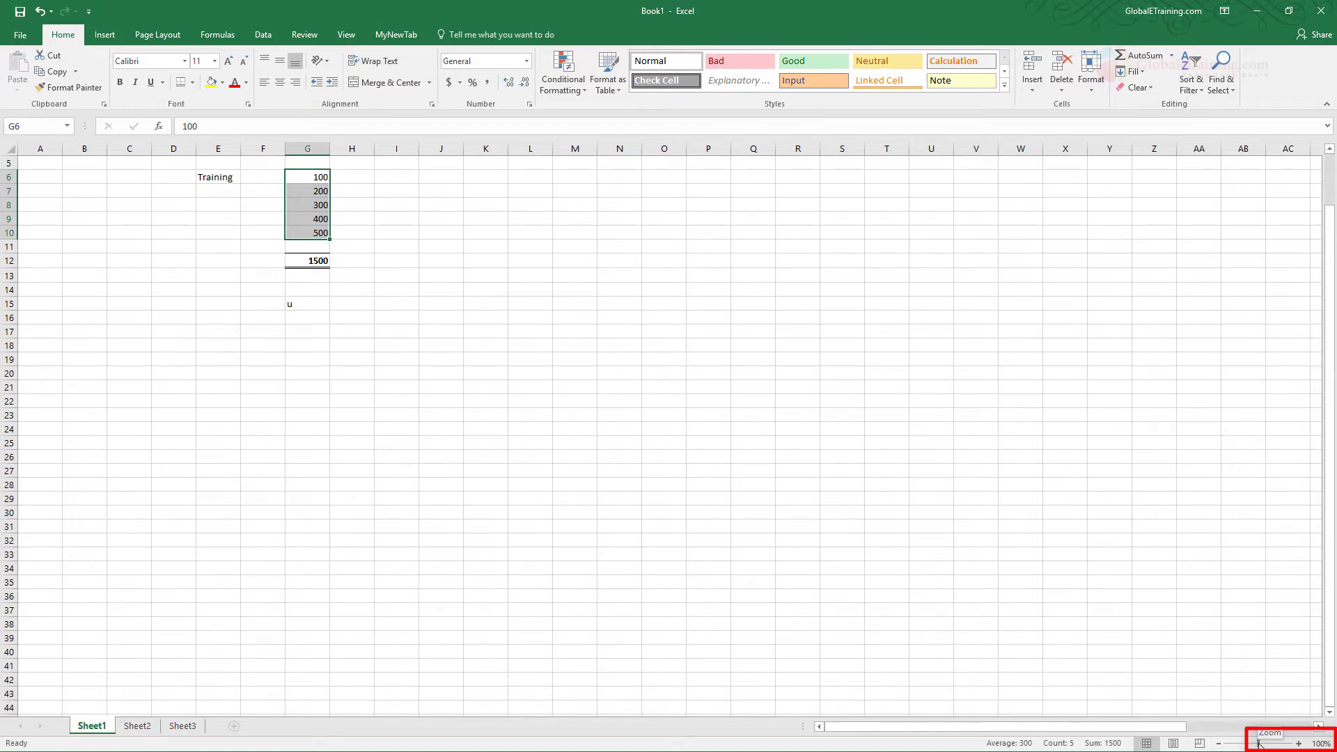
pyautogui.moveTo(1260, 743); pyautogui.dragTo(1273, 745)
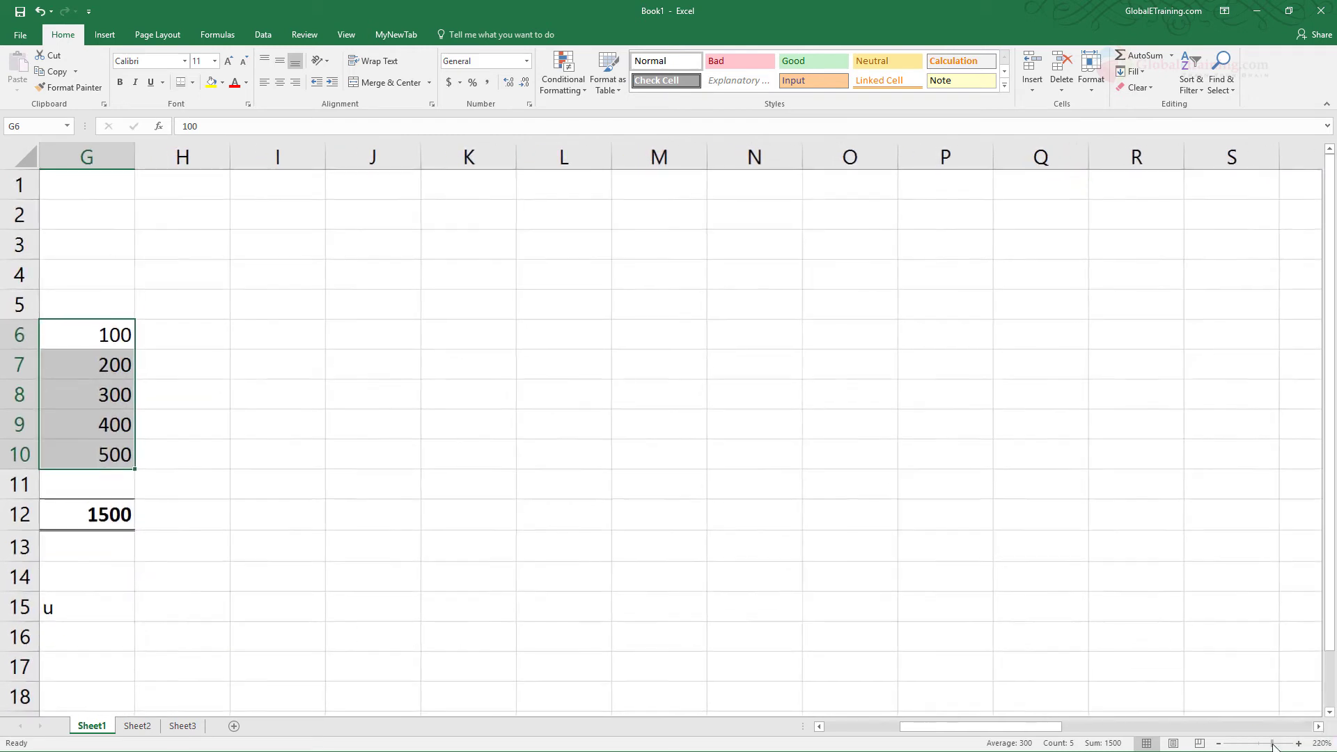
pyautogui.moveTo(1012, 726); pyautogui.dragTo(927, 726)
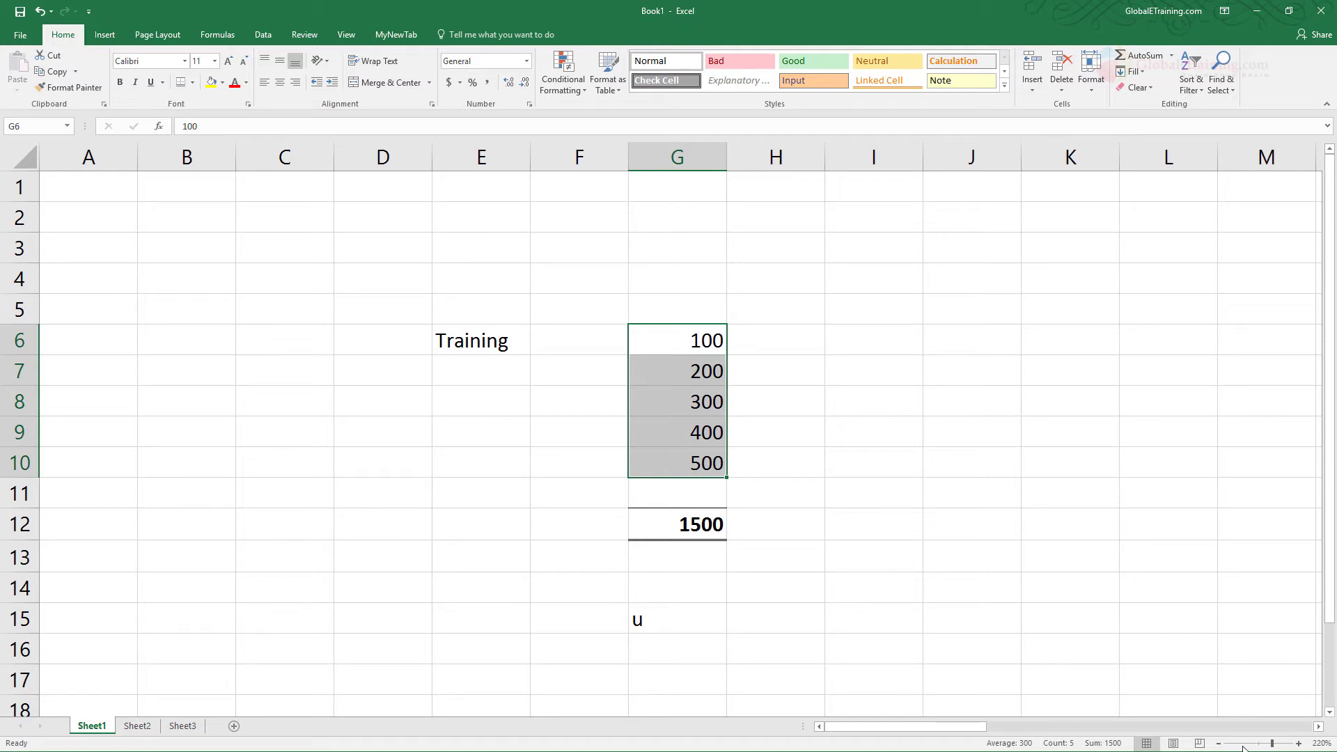
pyautogui.moveTo(1274, 745); pyautogui.dragTo(1240, 748)
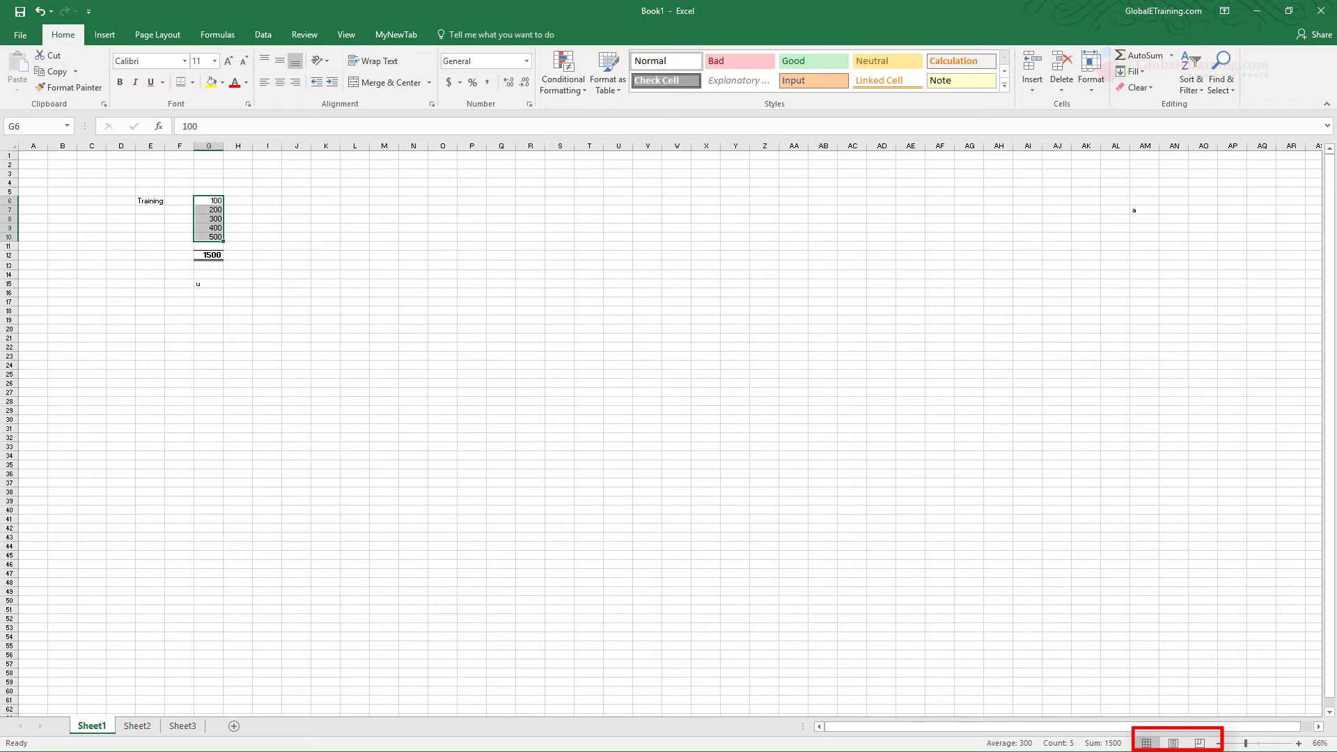
# - Compare the sheet in Page Layout view and Page Break Preview, ending in Page Break Preview
pyautogui.click(1176, 743)
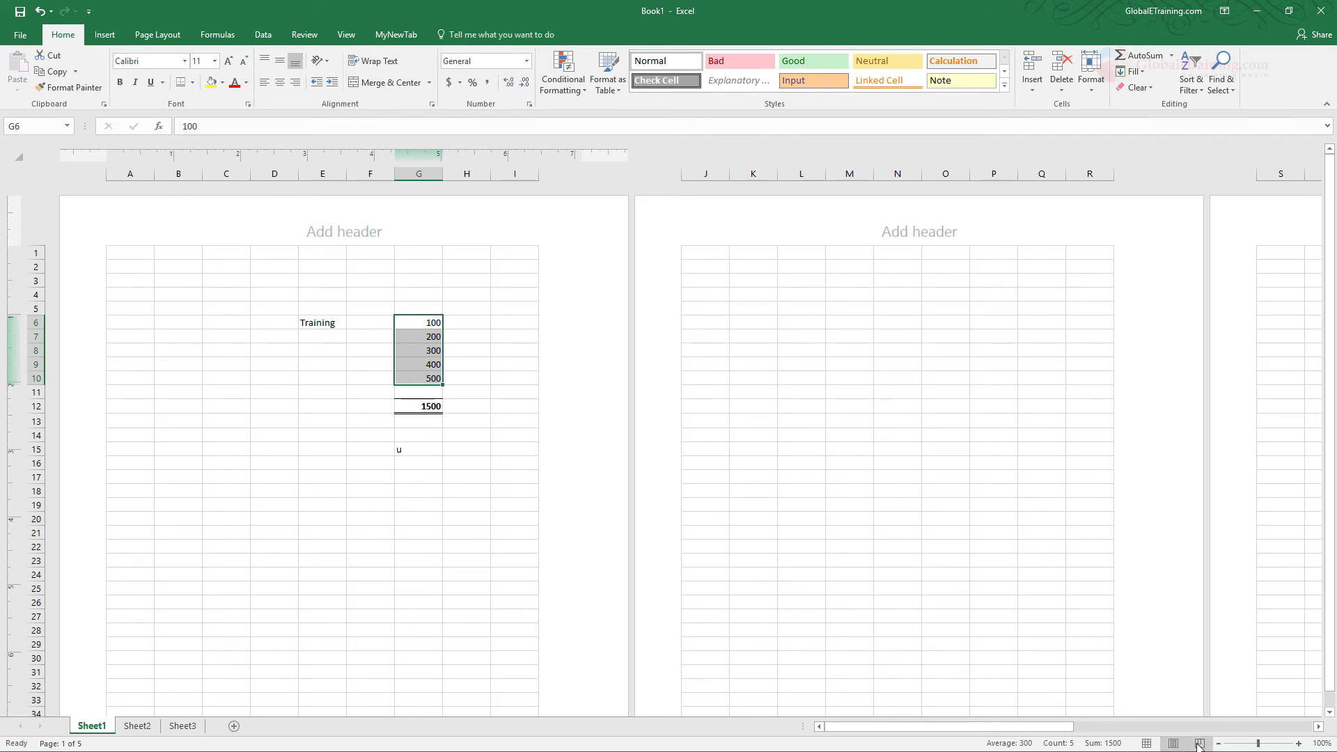
pyautogui.click(1199, 744)
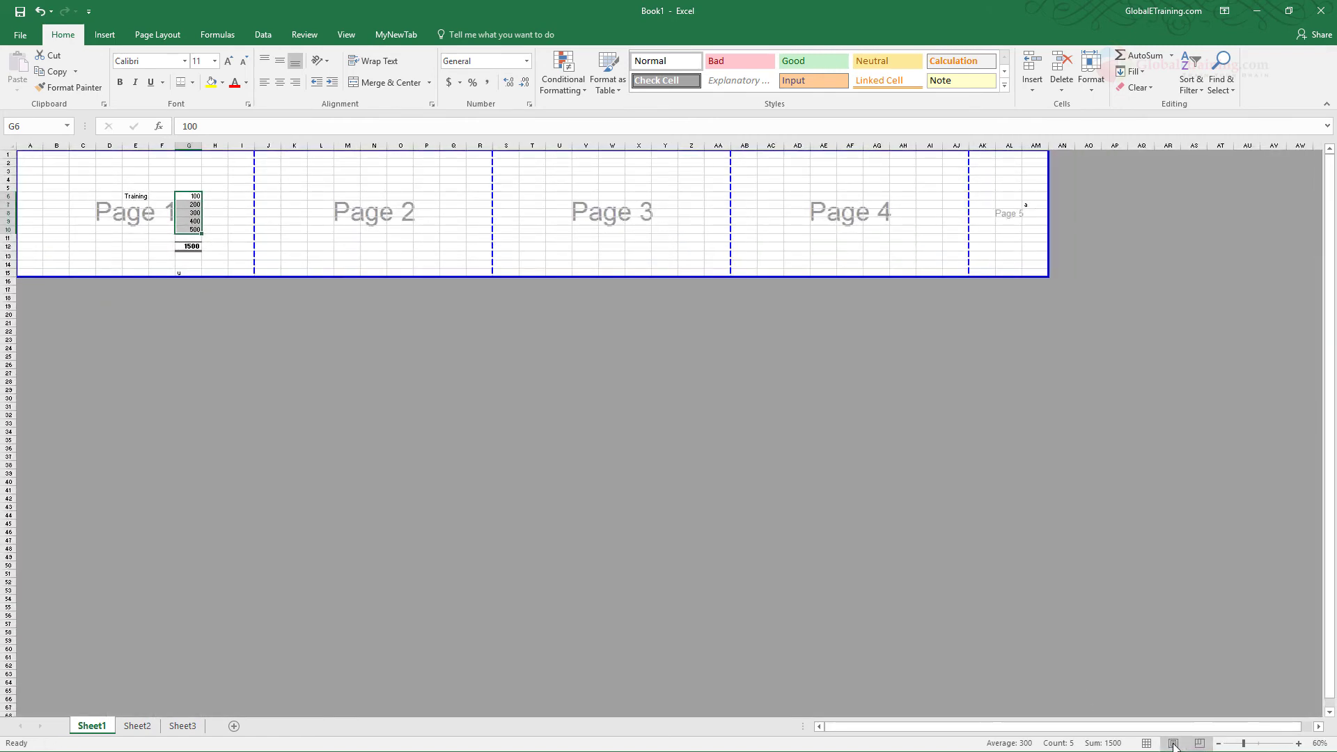
pyautogui.click(1173, 744)
pyautogui.click(1199, 744)
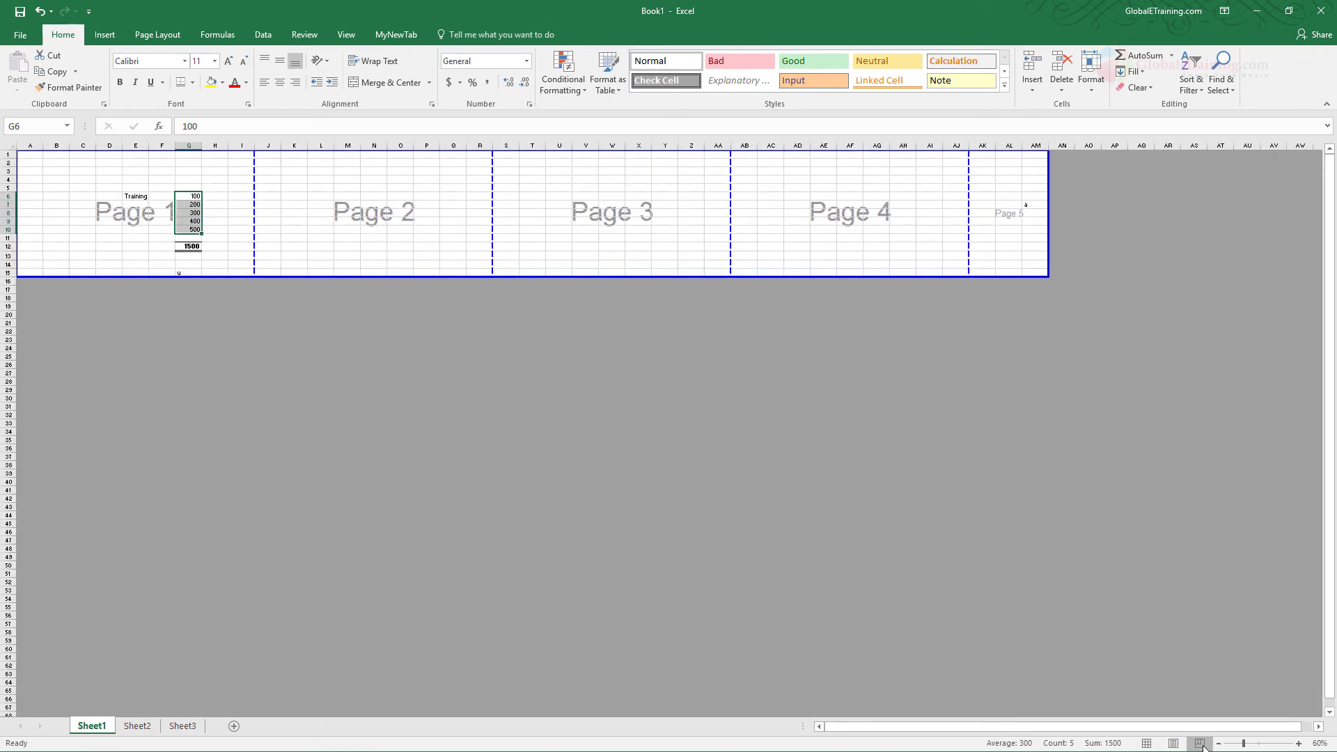